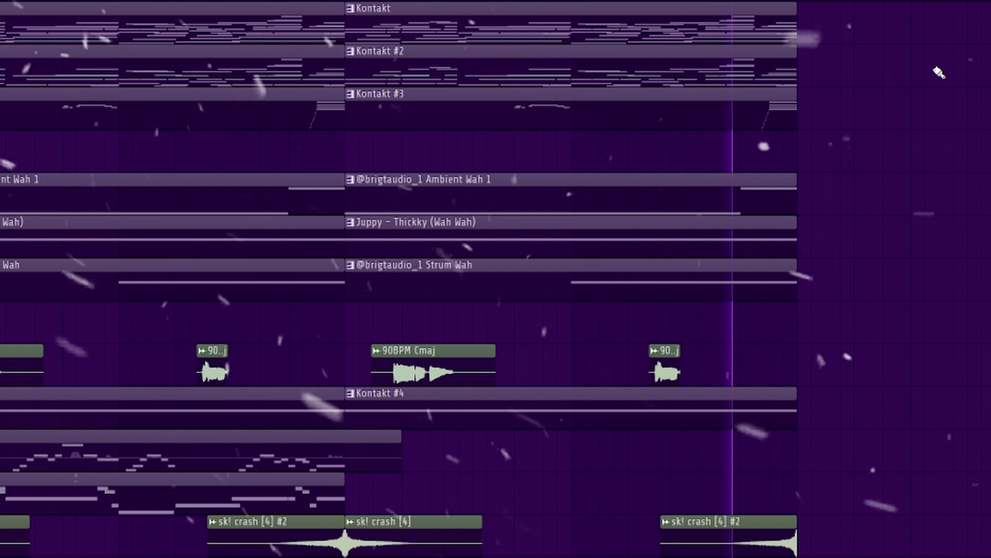
# Stop playback, open the first Kontakt pattern in the piano roll and collapse the velocity lane to examine all its notes
pyautogui.press('space')
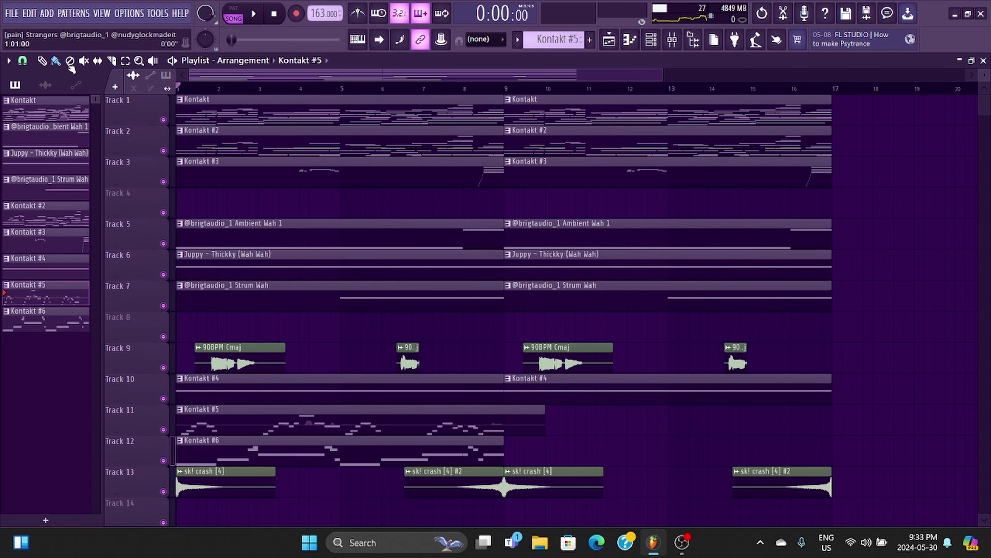
pyautogui.doubleClick(305, 98)
pyautogui.moveTo(340, 72); pyautogui.dragTo(112, 73)
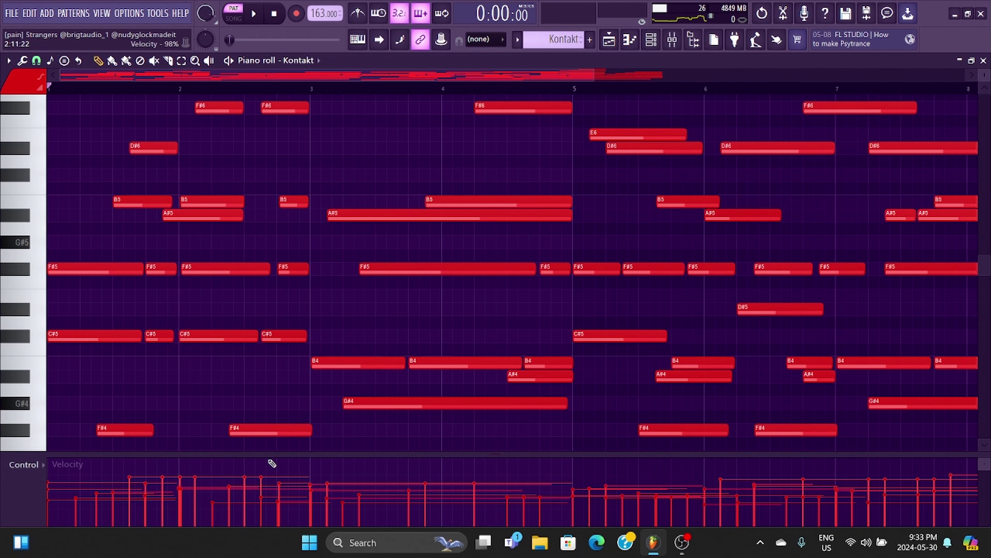
pyautogui.moveTo(273, 451); pyautogui.dragTo(273, 493)
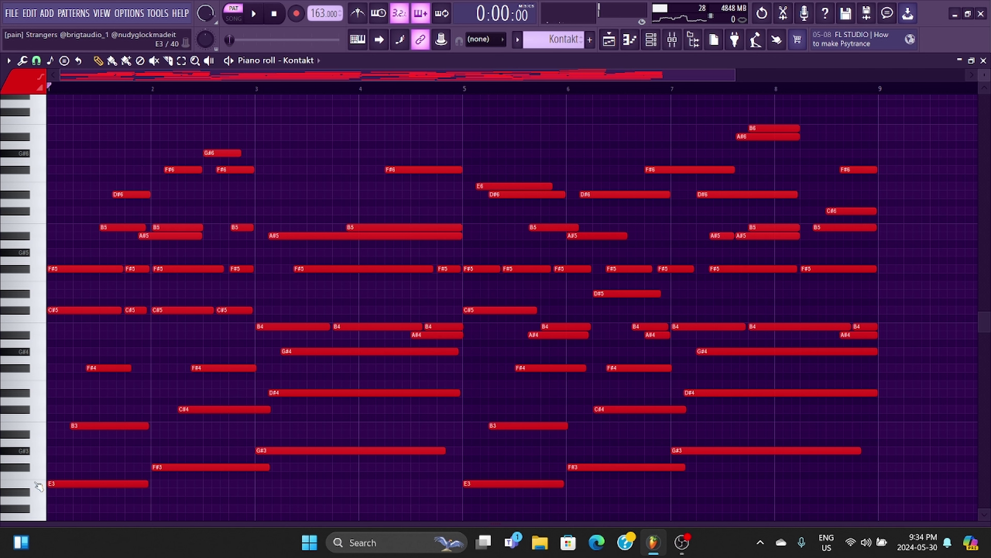
pyautogui.click(33, 459)
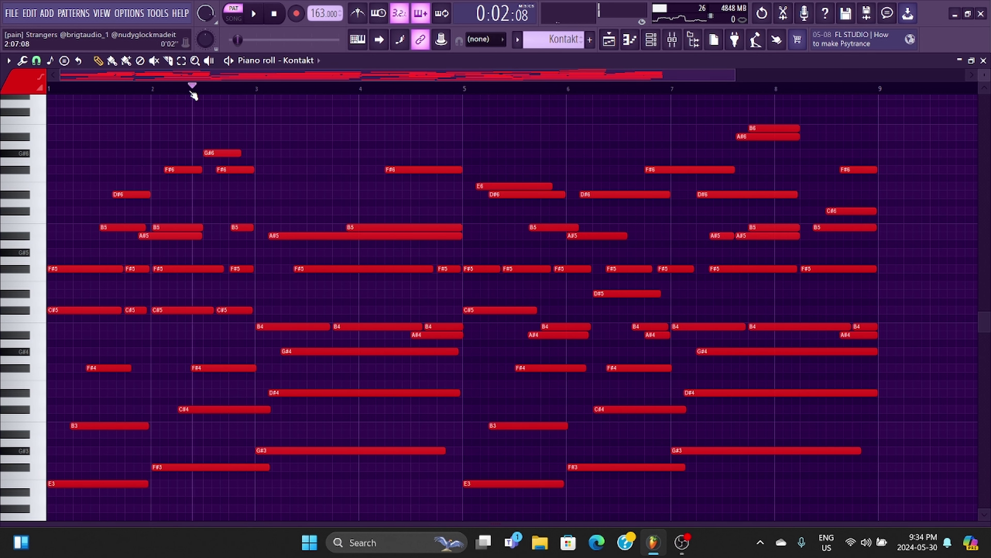
pyautogui.scroll(-1, 547, 390)
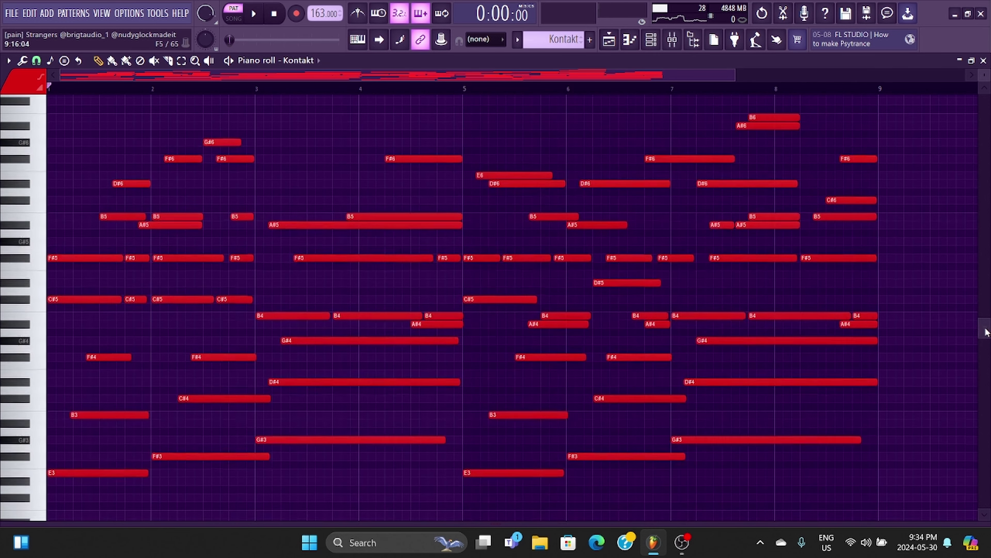
pyautogui.click(175, 456)
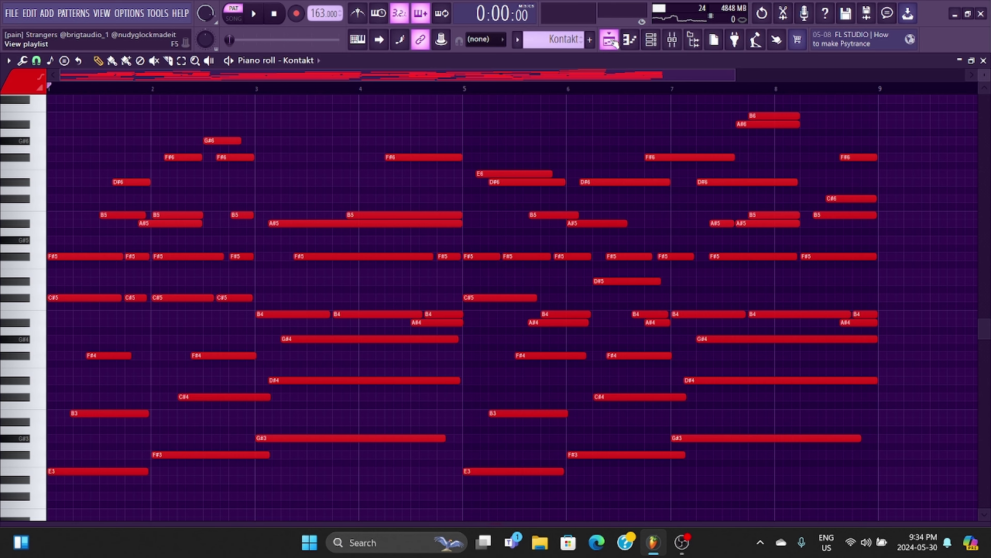
# Open the Kontakt instrument on Insert 1 and examine its NOIRE Pure piano preset and the Color and Tonal Shift settings
pyautogui.click(672, 39)
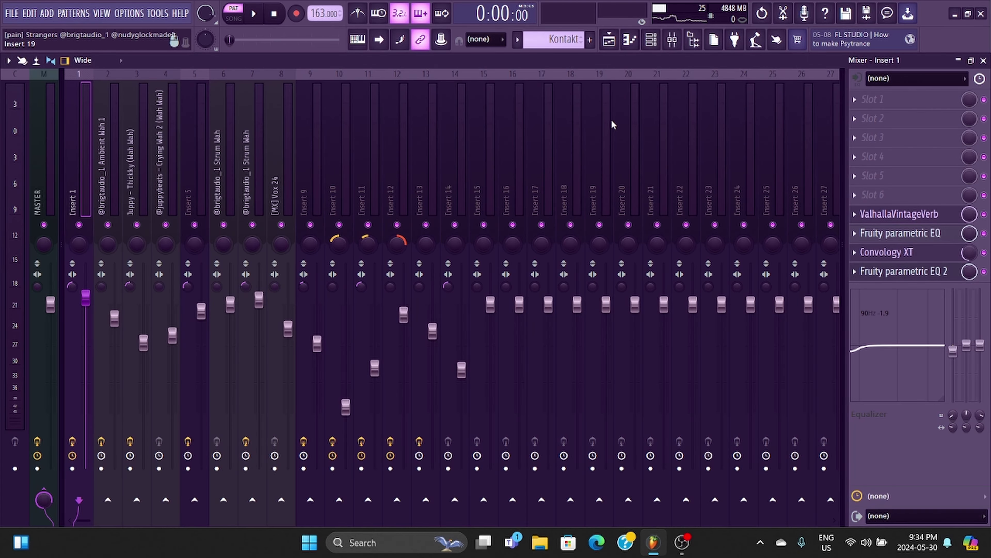
pyautogui.click(610, 41)
pyautogui.click(630, 40)
pyautogui.click(610, 41)
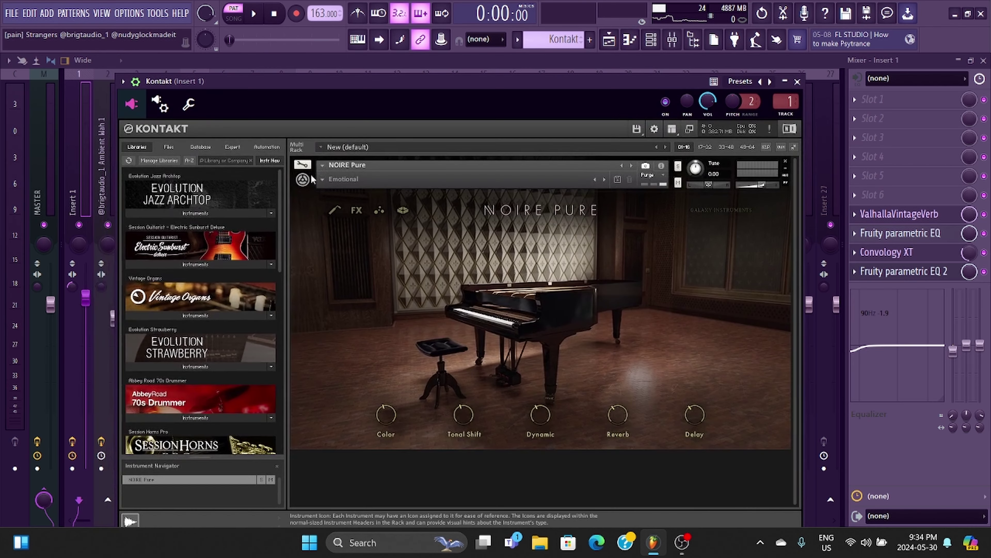
pyautogui.moveTo(380, 95); pyautogui.dragTo(392, 75)
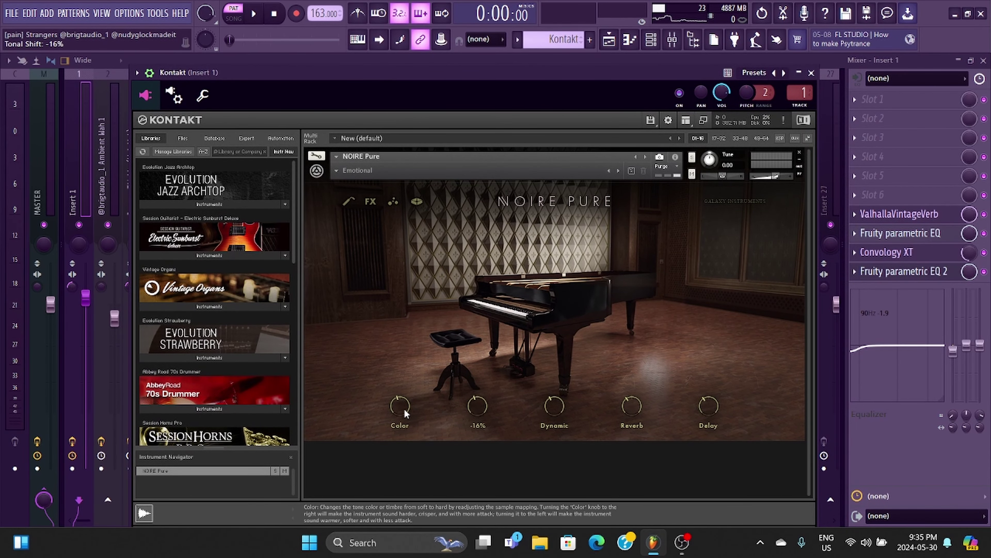
pyautogui.scroll(-3, 404, 409)
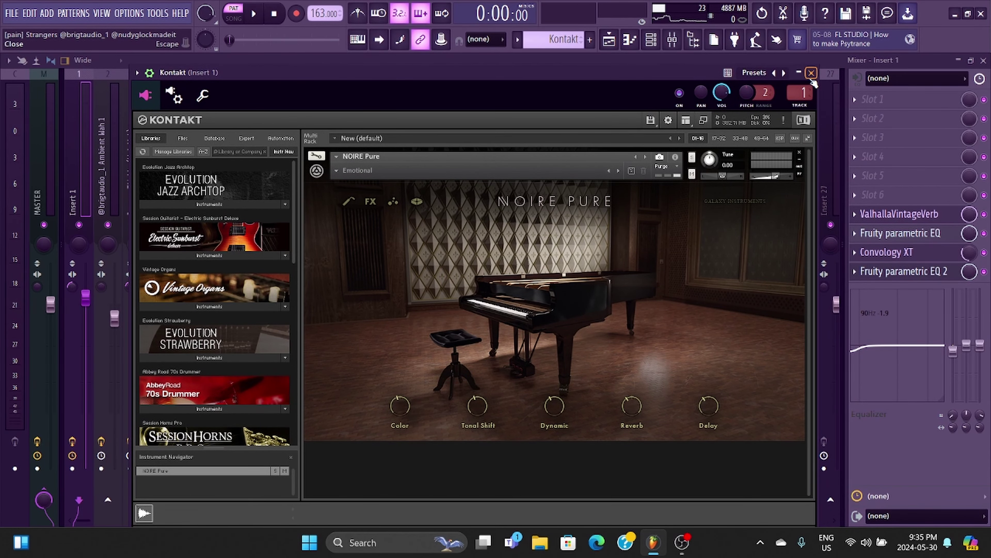
# Inspect Insert 1's ValhallaVintageVerb, Fruity parametric EQ, Convology XT and Fruity parametric EQ 2 settings, plus its stereo separation
pyautogui.click(811, 73)
pyautogui.click(923, 218)
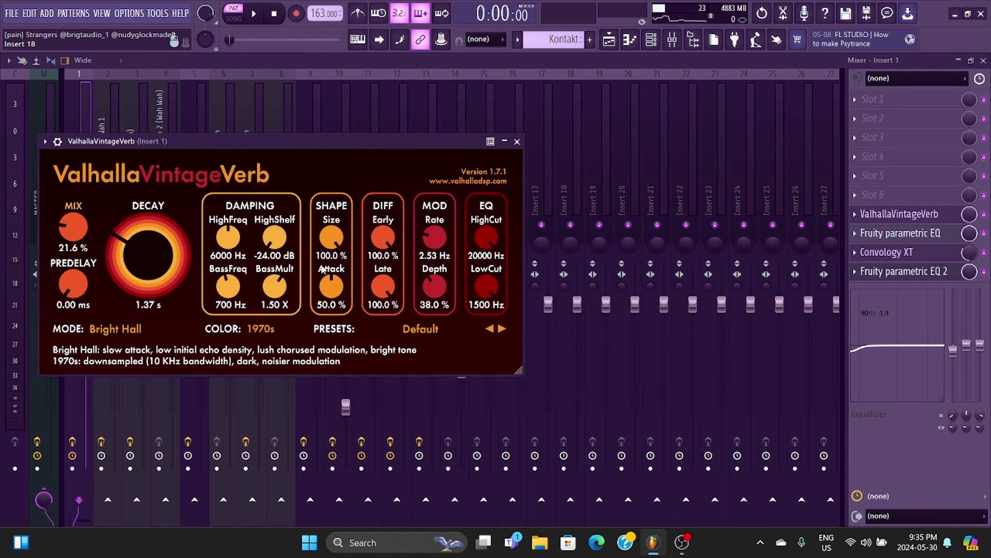
pyautogui.click(900, 239)
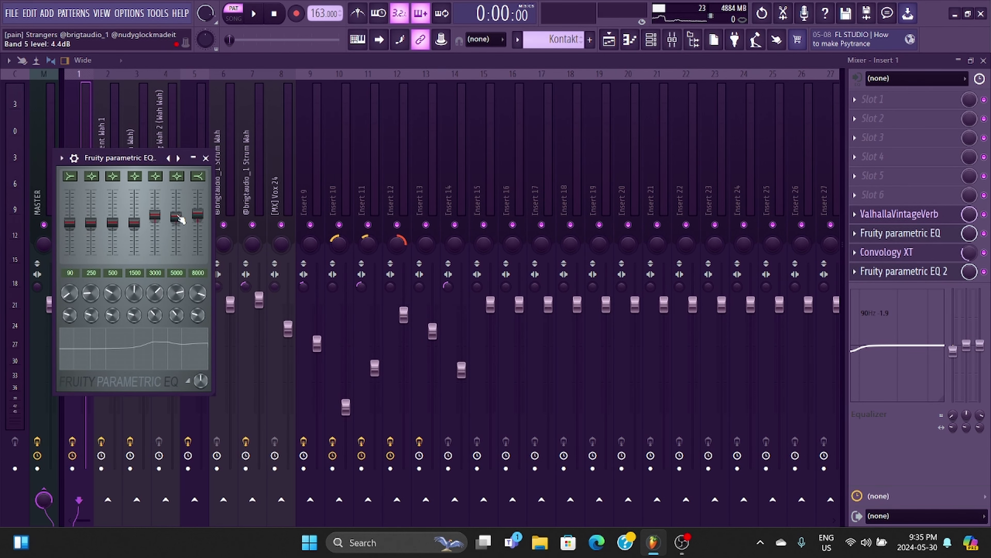
pyautogui.click(911, 253)
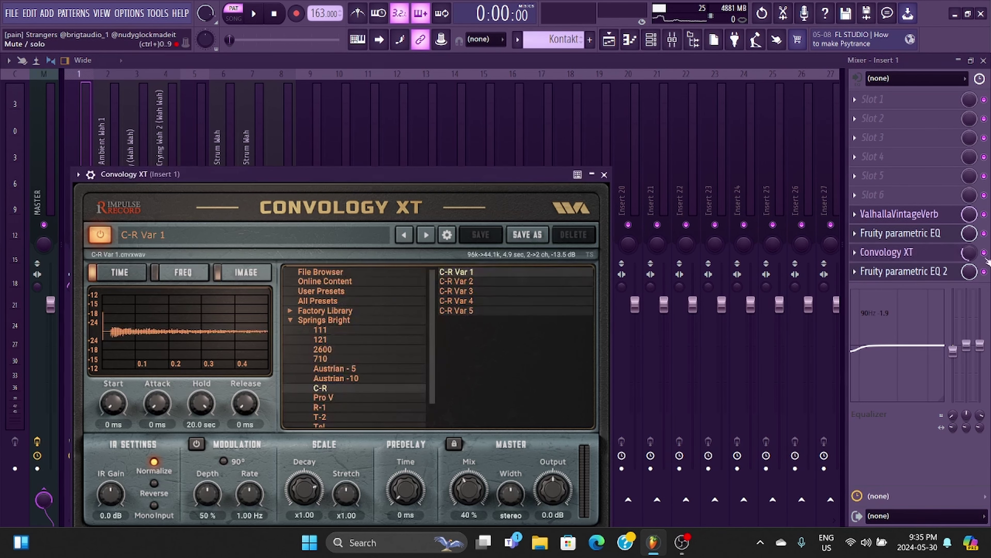
pyautogui.click(904, 271)
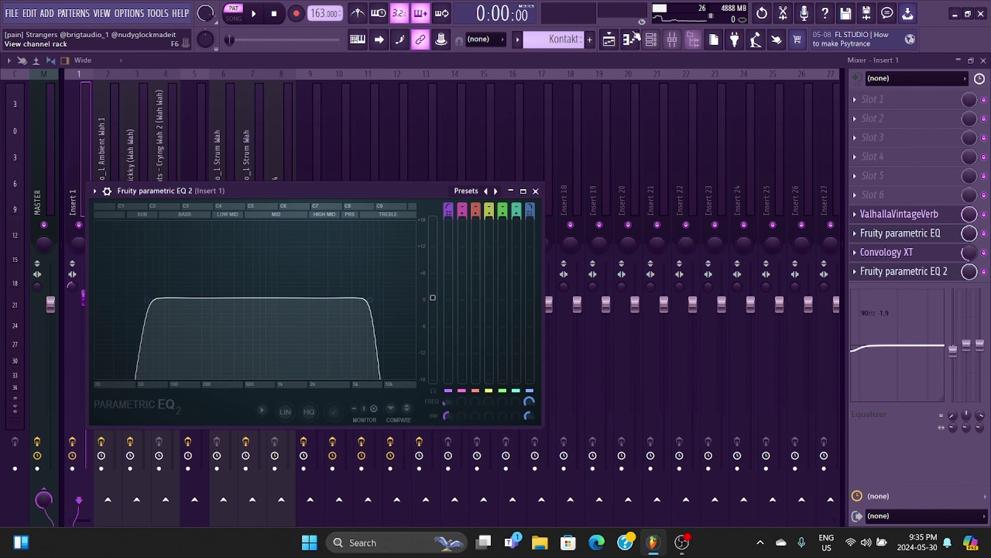
pyautogui.click(609, 39)
pyautogui.click(673, 39)
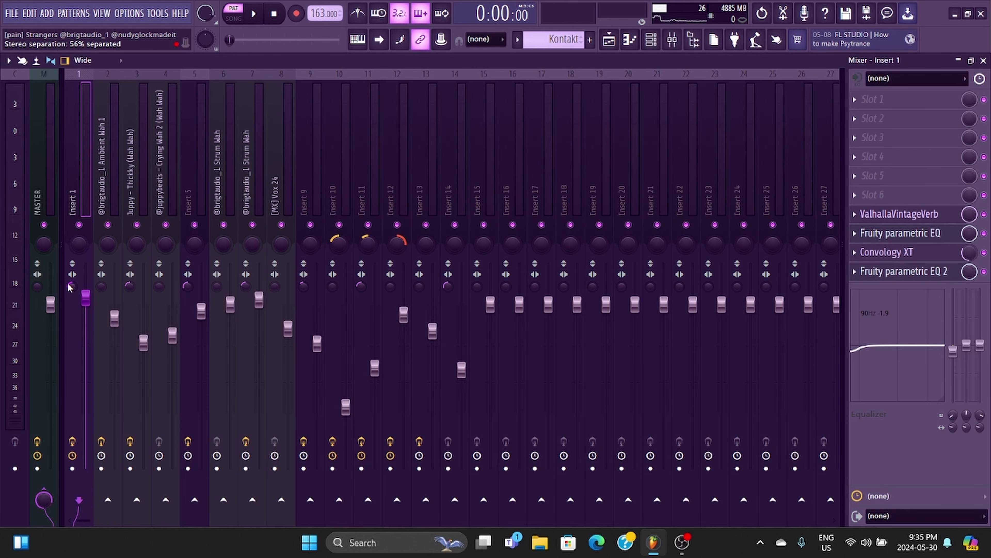
# Open the Kontakt #2 pattern from the playlist in the piano roll and audition its notes
pyautogui.click(609, 39)
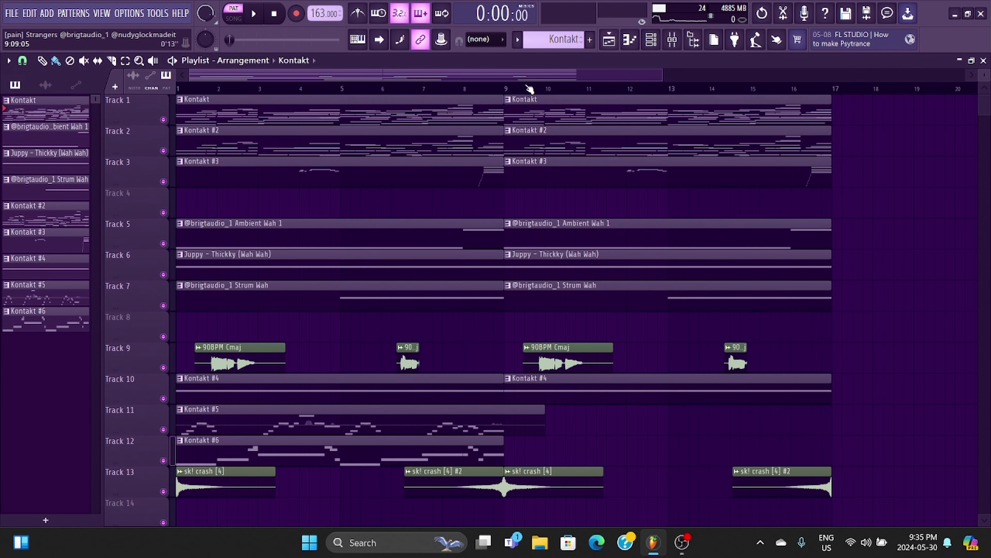
pyautogui.doubleClick(225, 137)
pyautogui.scroll(3, 982, 331)
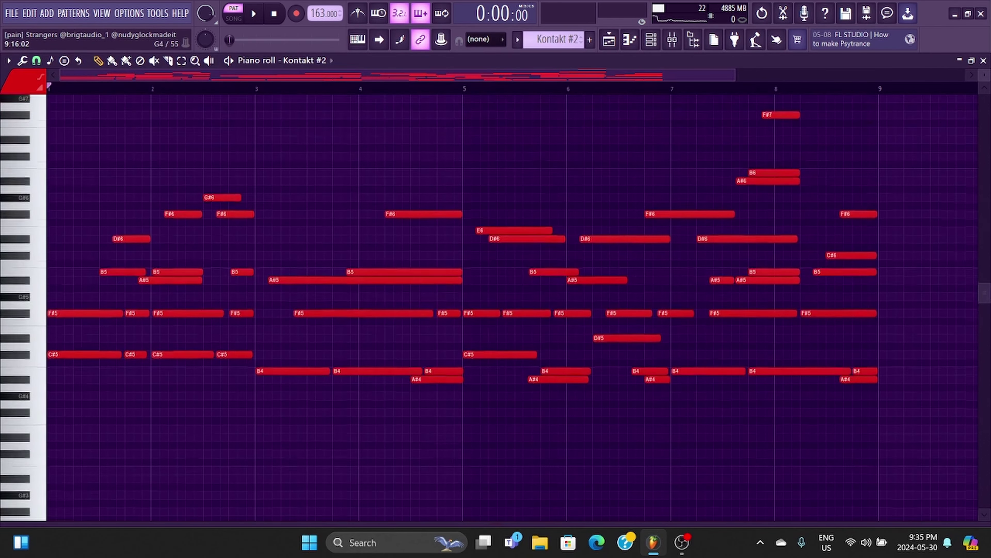
pyautogui.press('space')
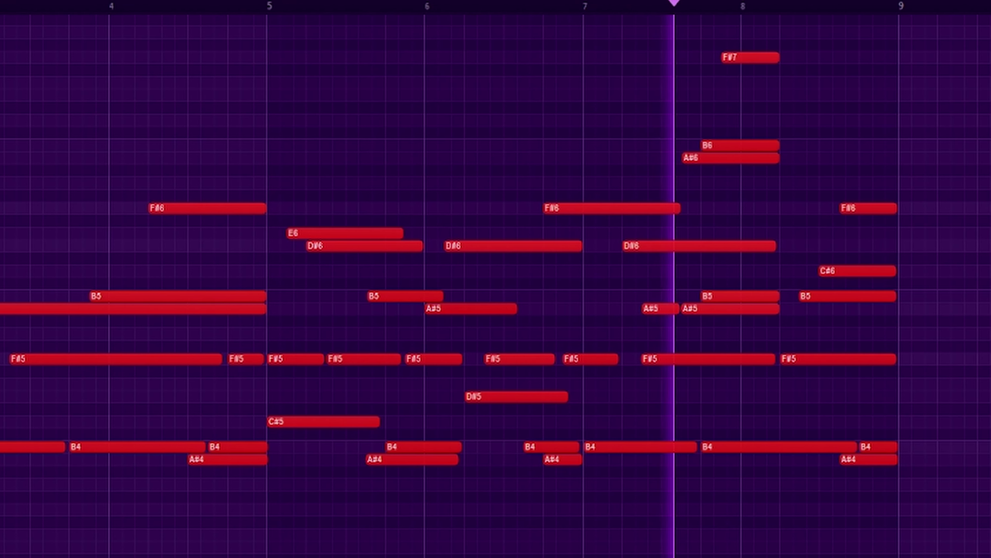
pyautogui.press('space')
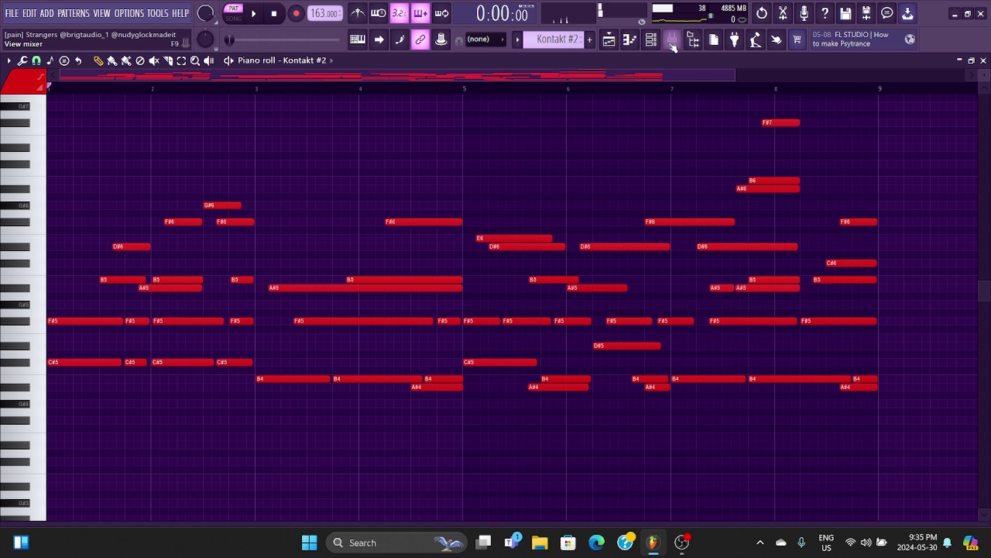
# Open the Kontakt #2 instrument and view its Particles preset list, leaving the list without choosing a preset
pyautogui.click(651, 39)
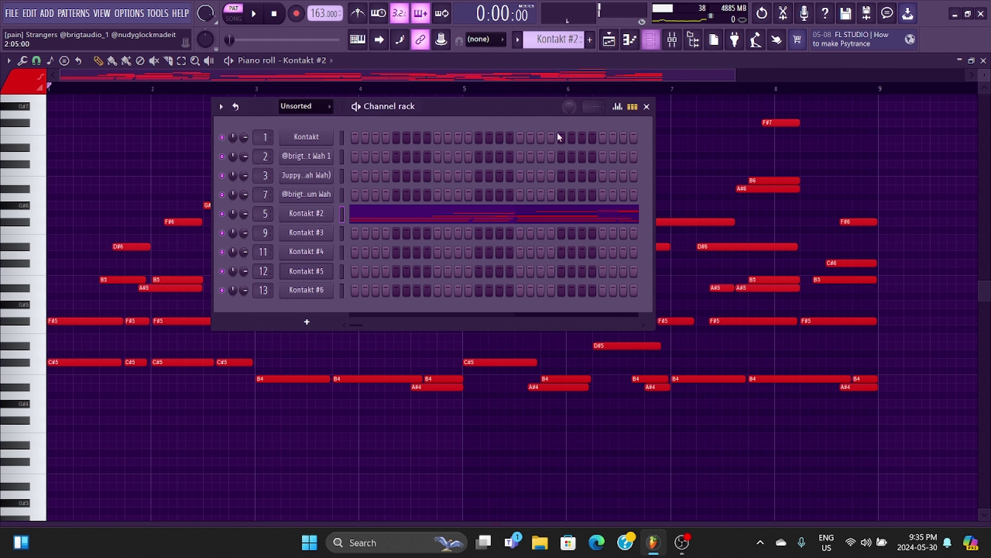
pyautogui.click(312, 212)
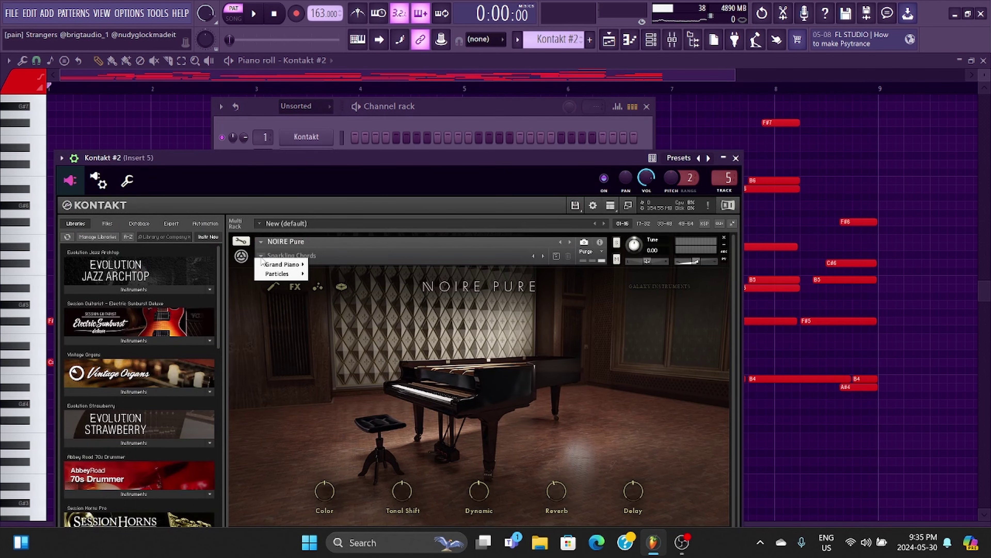
pyautogui.moveTo(286, 276)
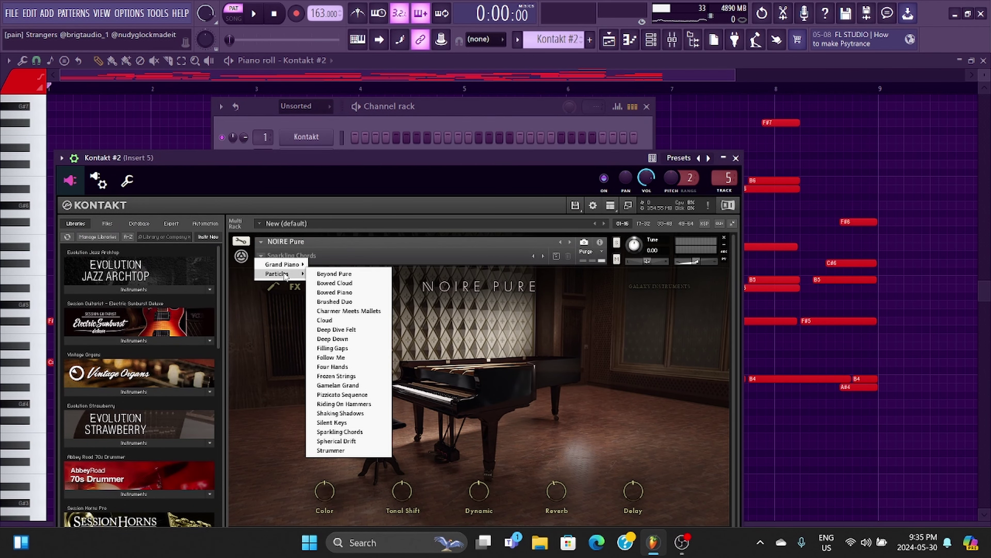
pyautogui.click(422, 329)
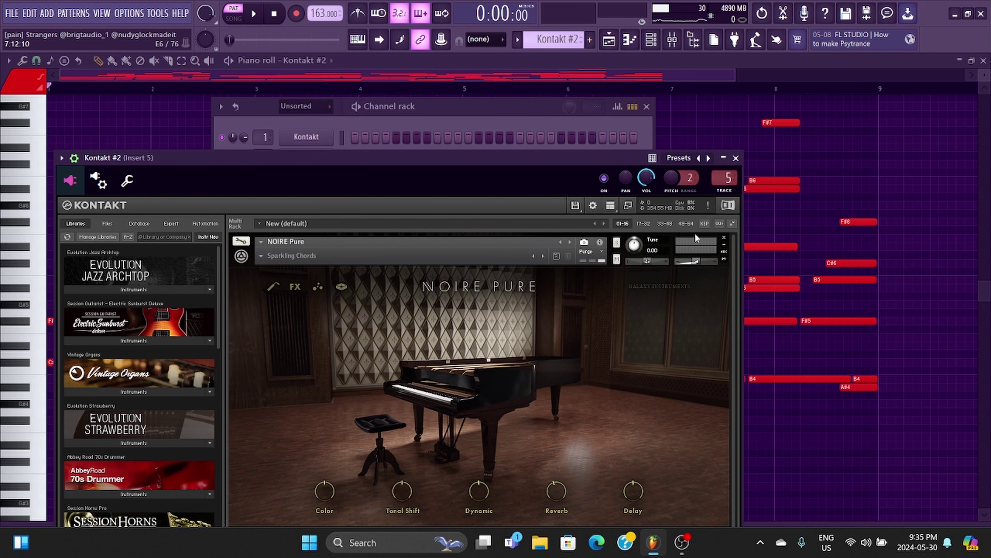
# Inspect the Fruity parametric EQ 2 and ValhallaSupermassive settings on Insert 5, plus the insert's stereo separation
pyautogui.press('F9')
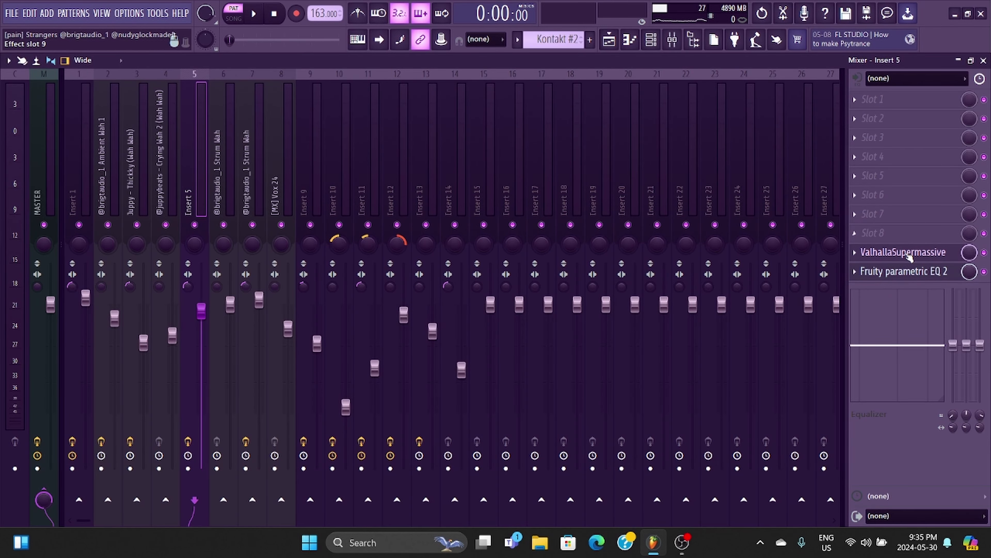
pyautogui.click(906, 252)
pyautogui.click(907, 253)
pyautogui.click(905, 271)
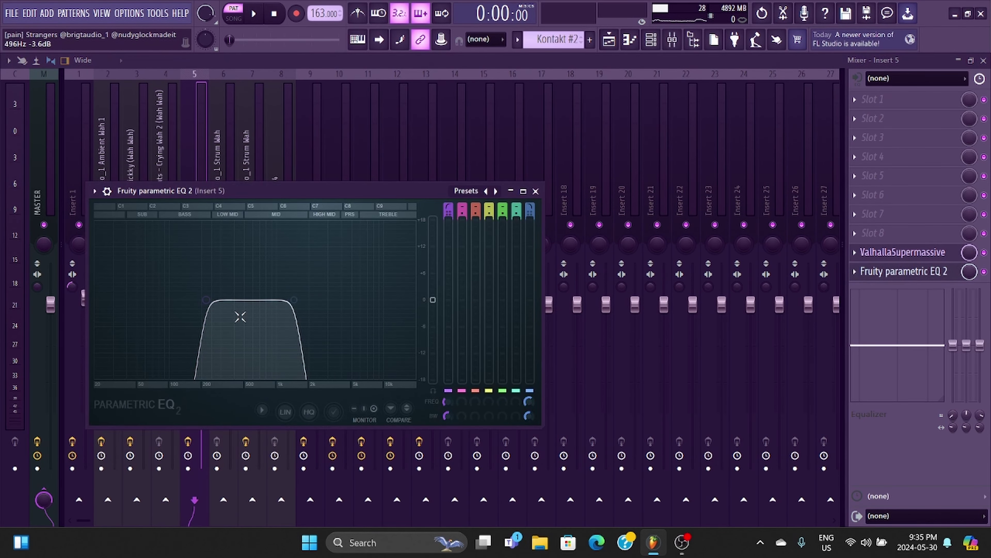
pyautogui.click(920, 258)
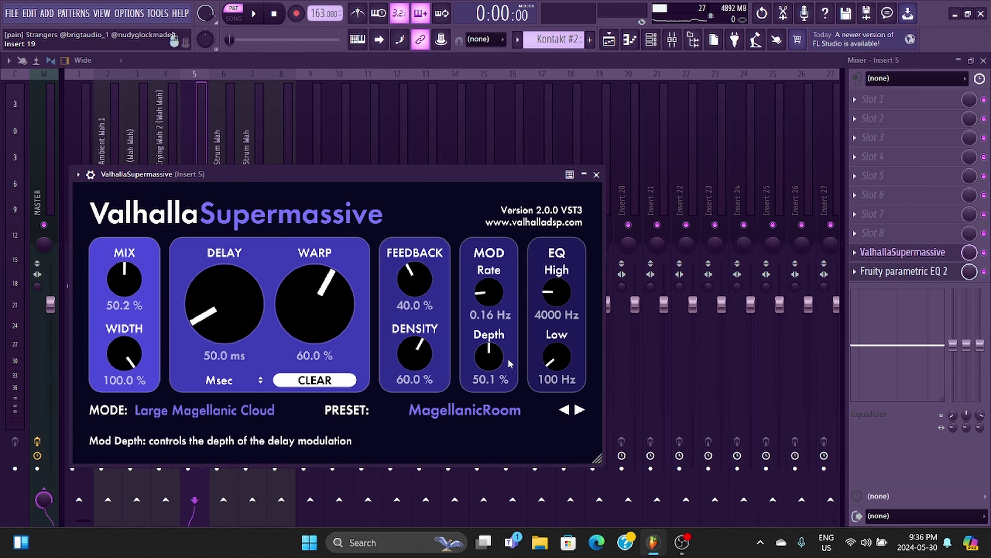
pyautogui.click(171, 330)
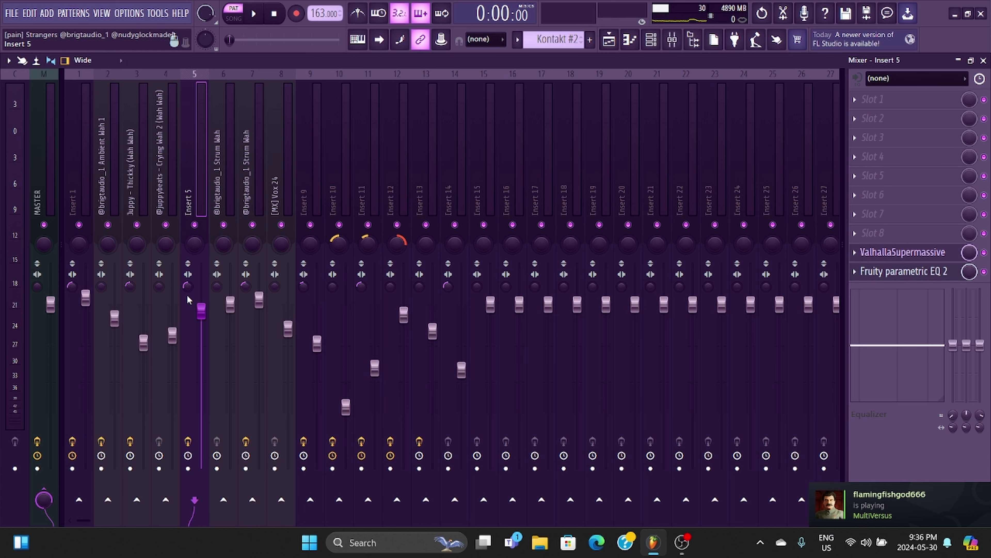
# Solo Tracks 1, 2, 5, 6 and 7 in the playlist to isolate the Kontakt, Kontakt #2 and three wah parts
pyautogui.click(608, 40)
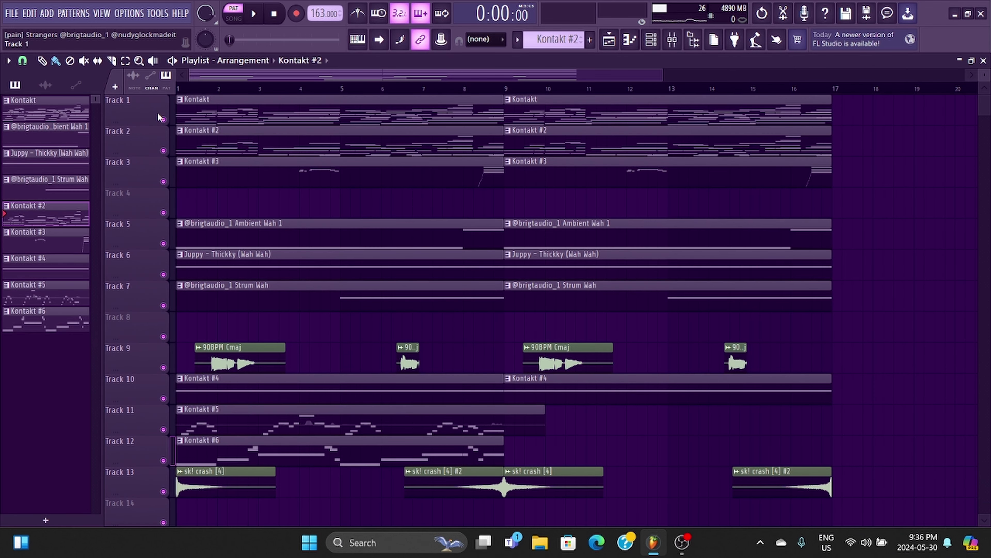
pyautogui.rightClick(163, 119)
pyautogui.click(163, 150)
pyautogui.click(163, 243)
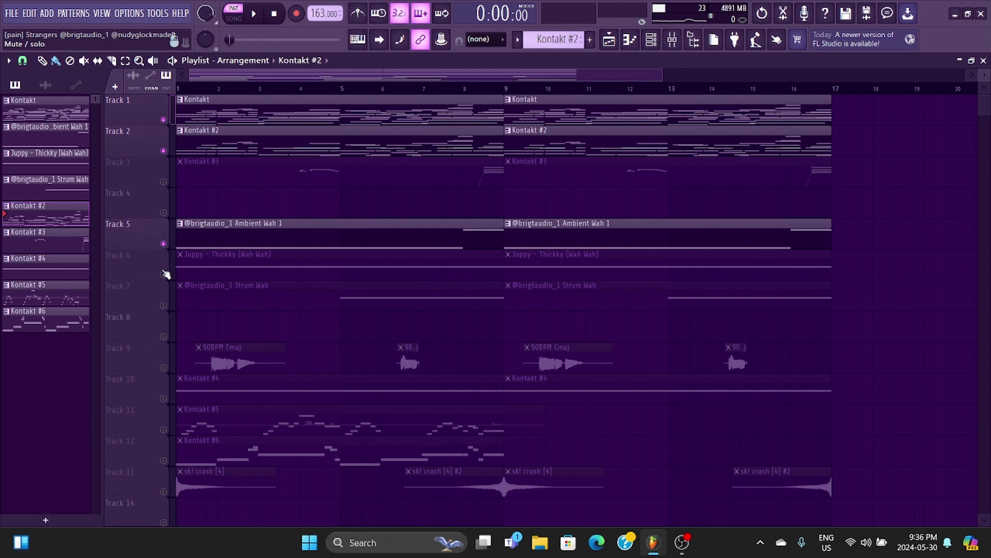
pyautogui.click(163, 274)
pyautogui.click(163, 305)
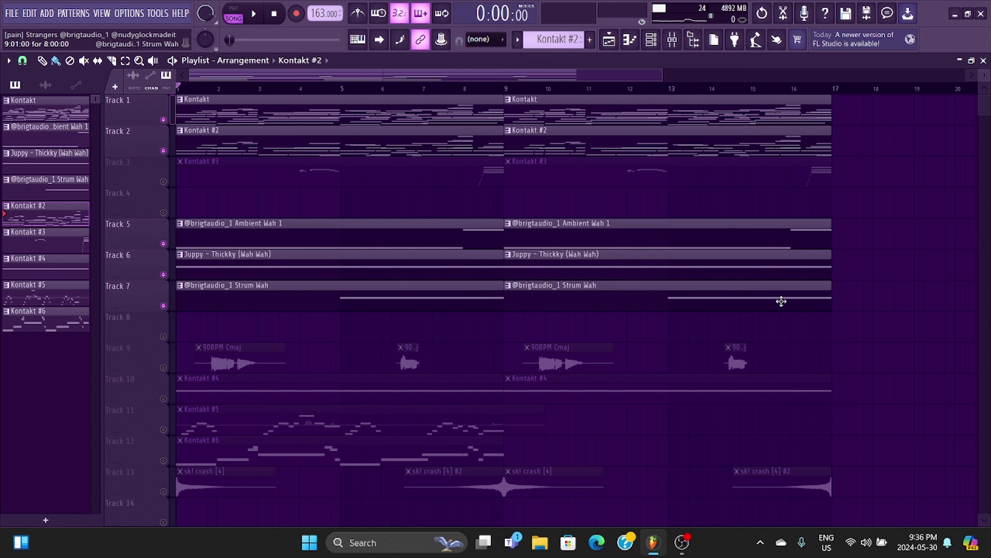
# Play the soloed tracks in song mode, stop playback and unmute all the playlist tracks
pyautogui.press('space')
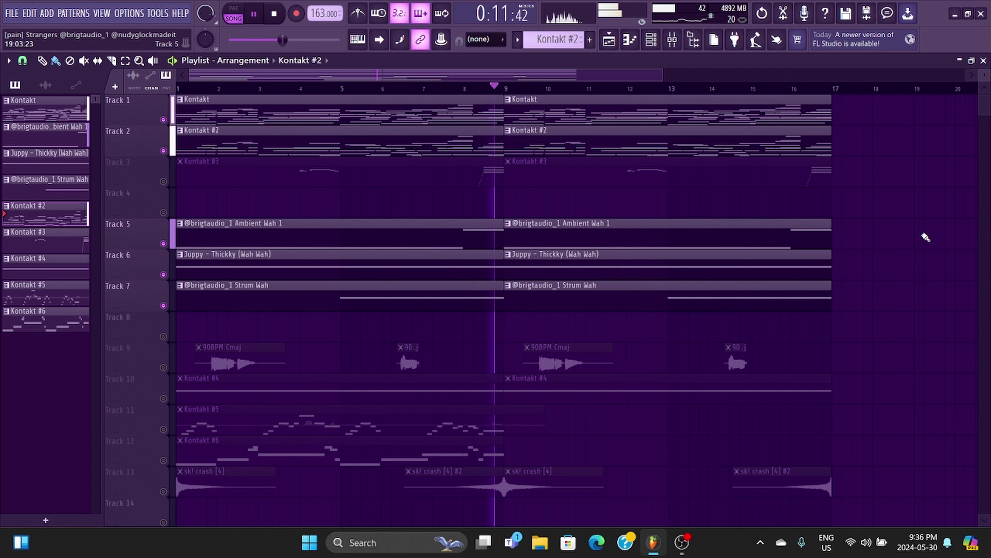
pyautogui.press('space')
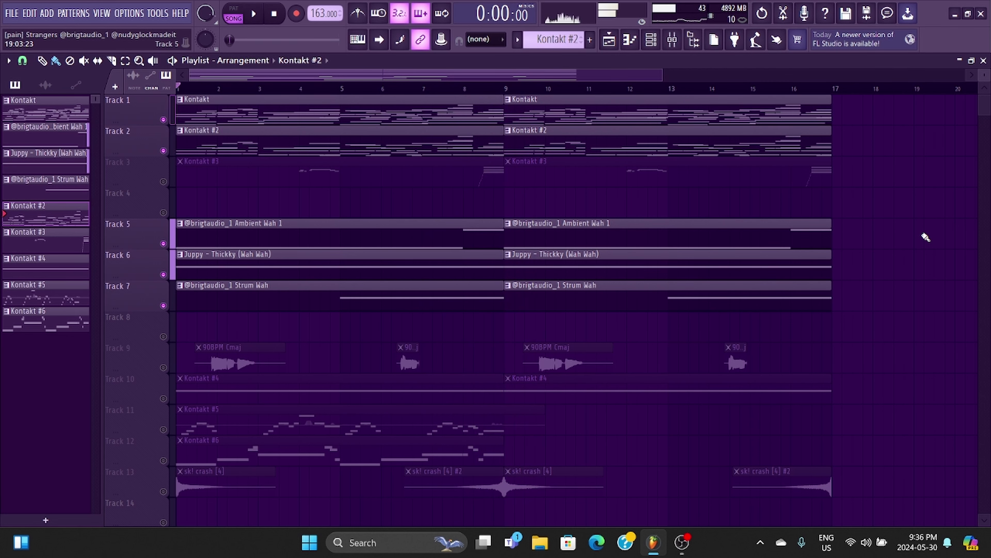
pyautogui.keyDown('ctrl'); pyautogui.click(168, 246); pyautogui.keyUp('ctrl')
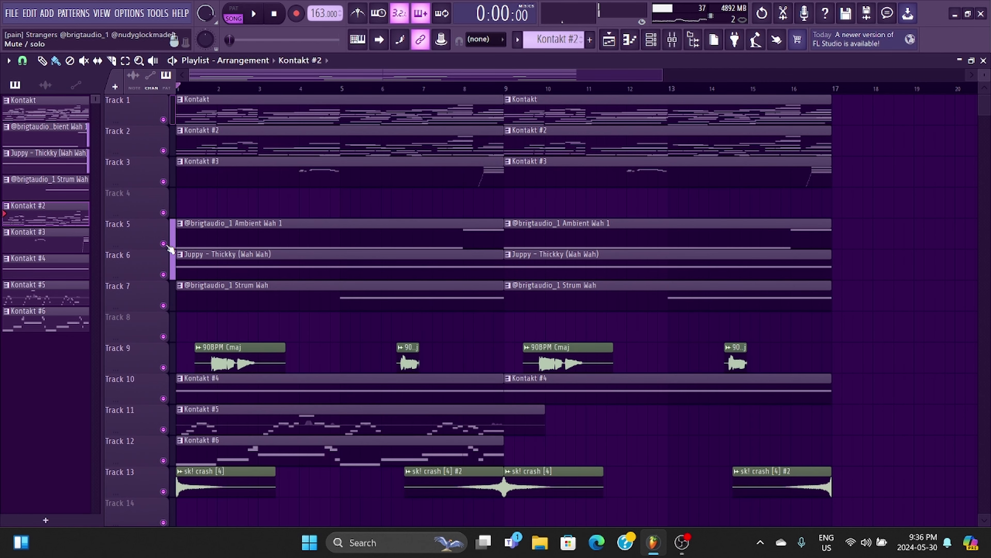
# Review the effect slots and equalizer settings of Insert 1 and the wah inserts in the mixer
pyautogui.click(677, 42)
pyautogui.click(135, 156)
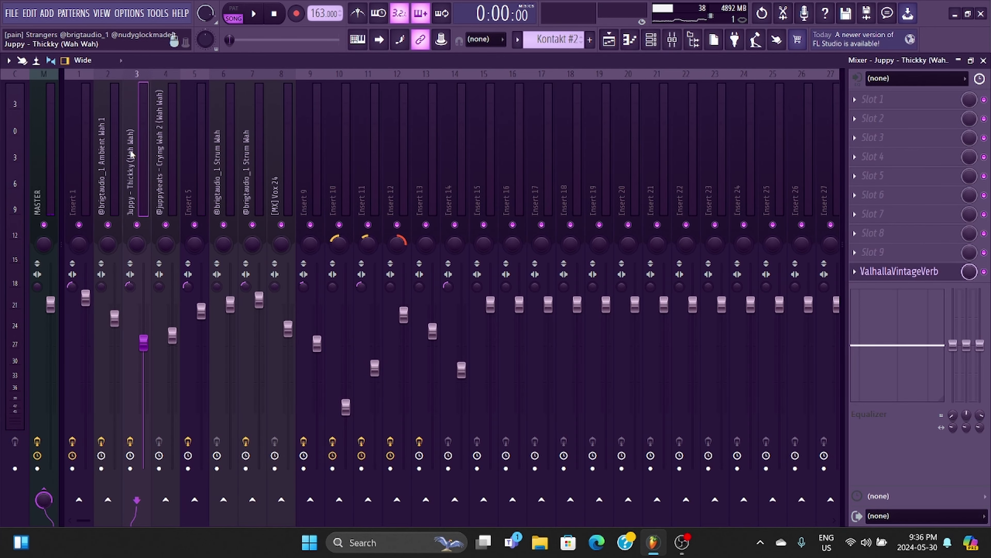
pyautogui.click(116, 153)
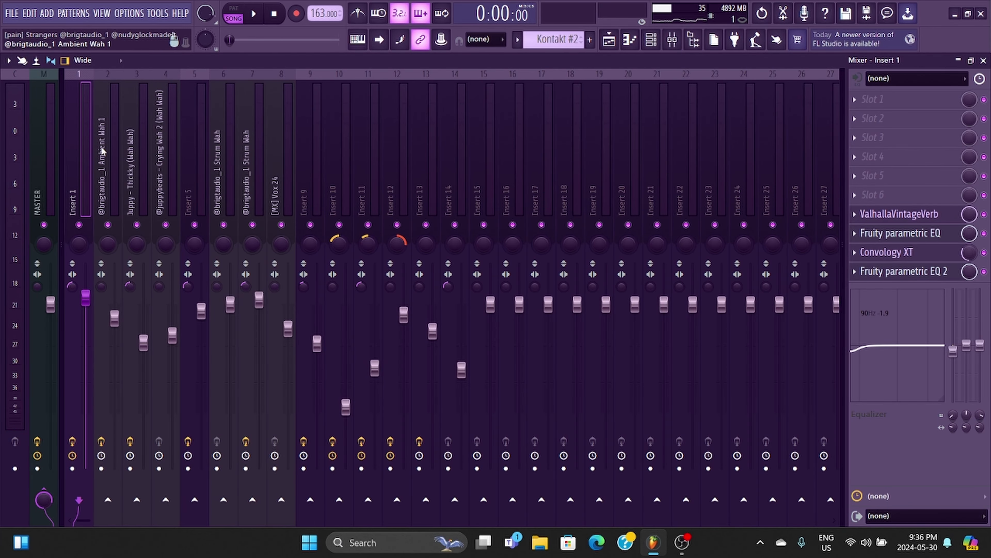
pyautogui.press('Right')
pyautogui.press('Right')
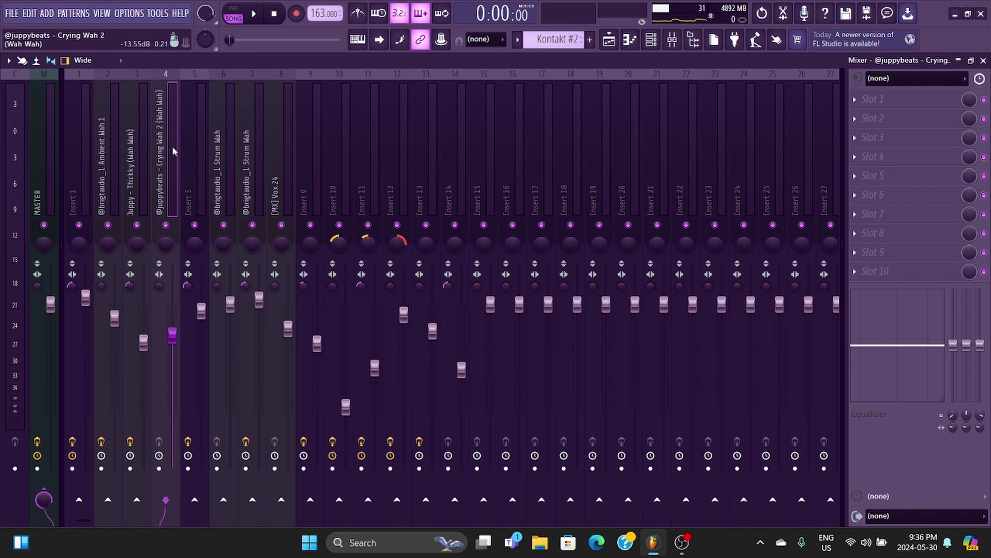
pyautogui.press('Right')
pyautogui.press('Right')
pyautogui.press('Right')
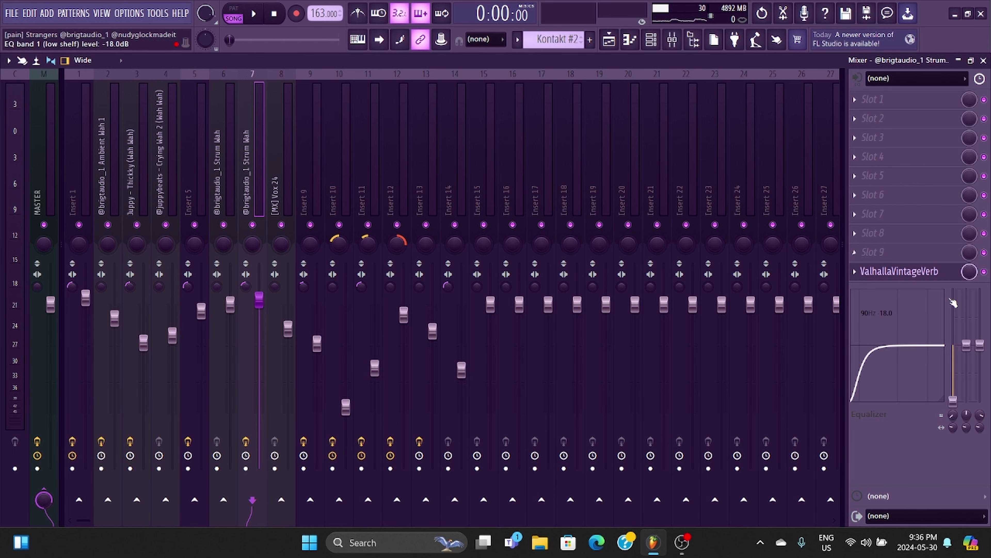
# Open the Kontakt #3 pattern from the playlist, play its phrase at bar 4 and the run near bar 8, and stop playback
pyautogui.click(608, 40)
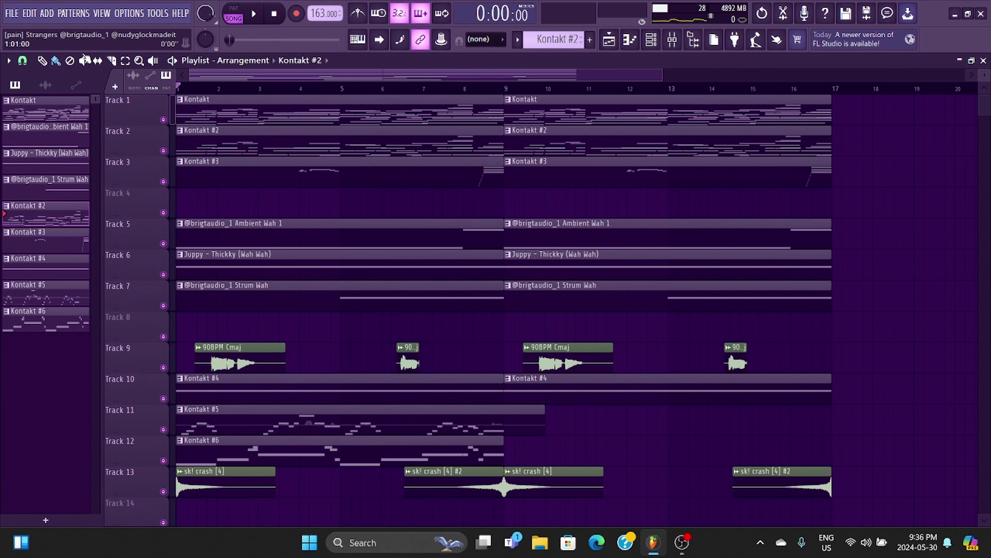
pyautogui.moveTo(984, 111); pyautogui.dragTo(984, 112)
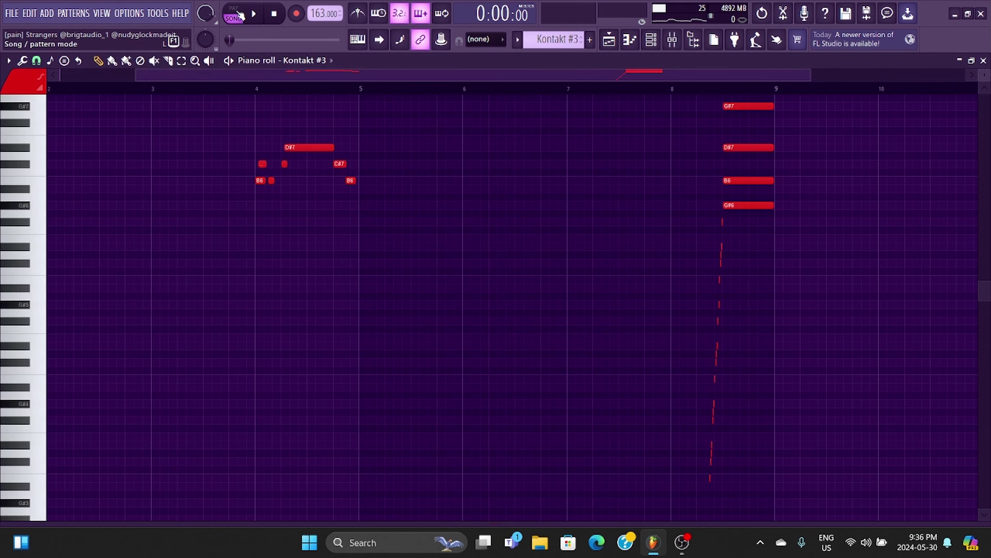
pyautogui.scroll(3, 515, 285)
pyautogui.press('space')
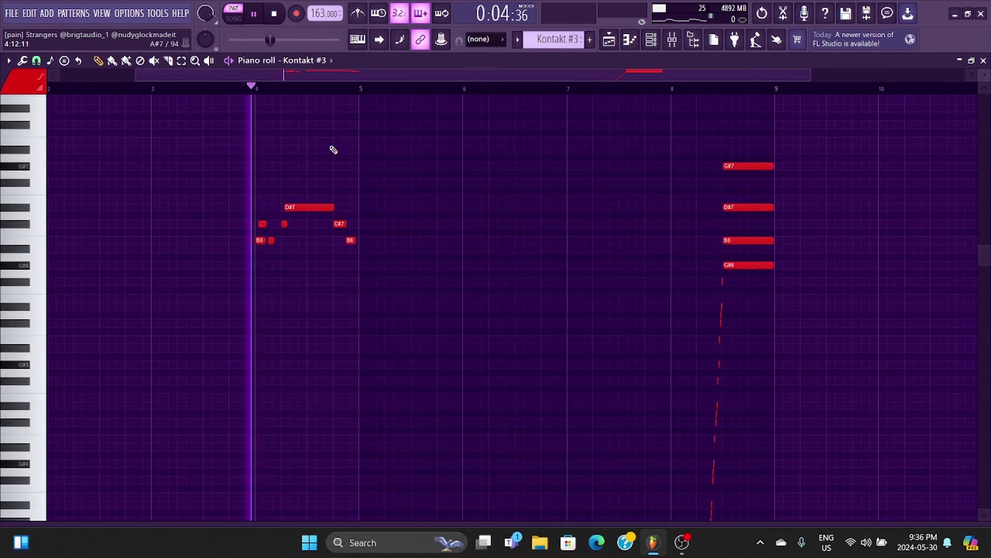
pyautogui.click(680, 88)
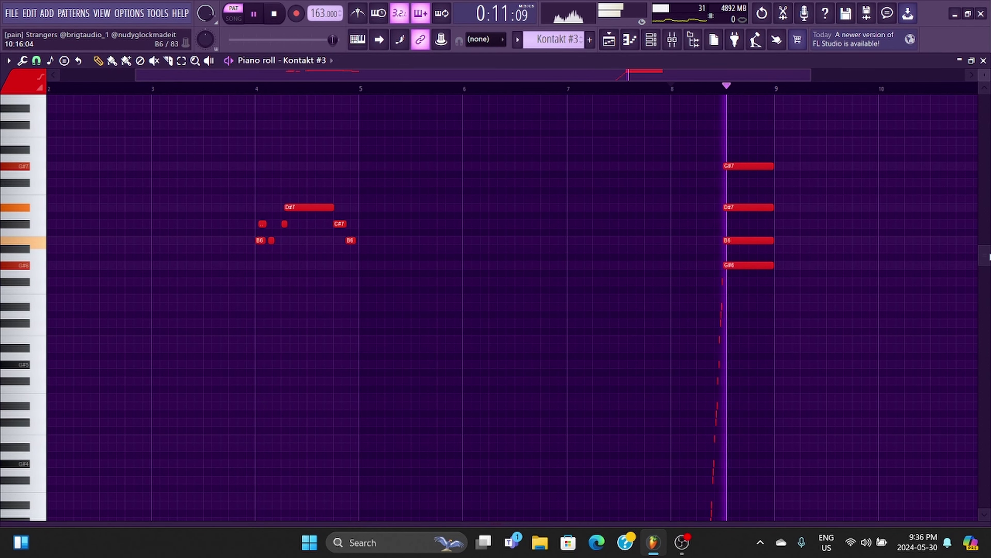
pyautogui.press('space')
pyautogui.press('Escape')
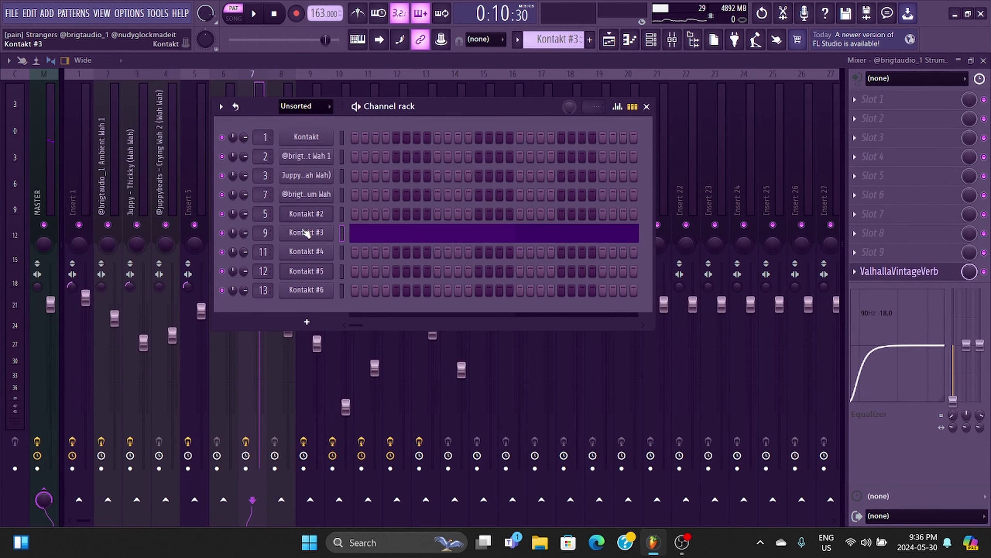
# Inspect the Kontakt #3 organ instrument and the Fruity parametric EQ 2 curve on Insert 9
pyautogui.click(312, 236)
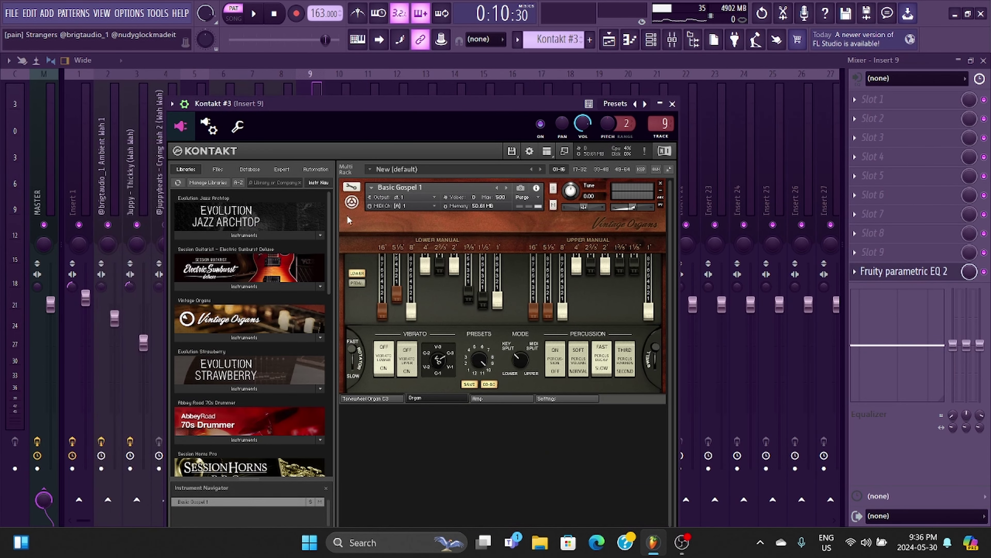
pyautogui.click(673, 104)
pyautogui.click(921, 273)
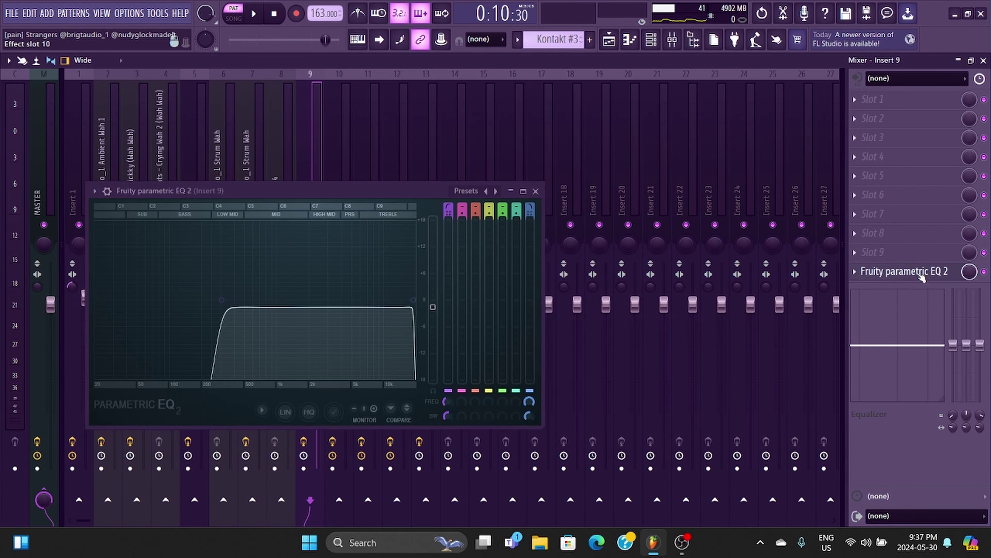
pyautogui.click(536, 192)
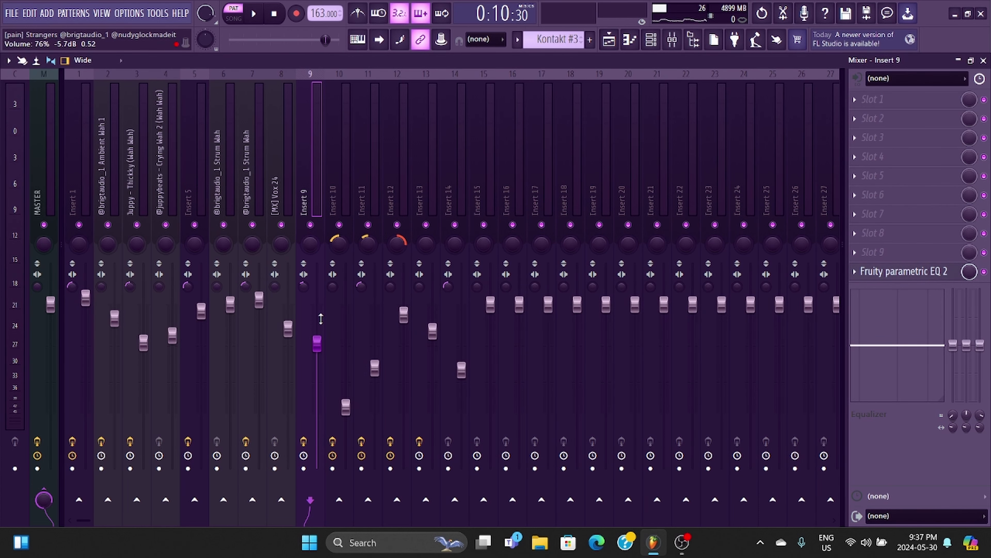
# Solo Track 9 in the playlist and play its 90BPM Cmaj clips from the start and from about bar 6
pyautogui.click(608, 39)
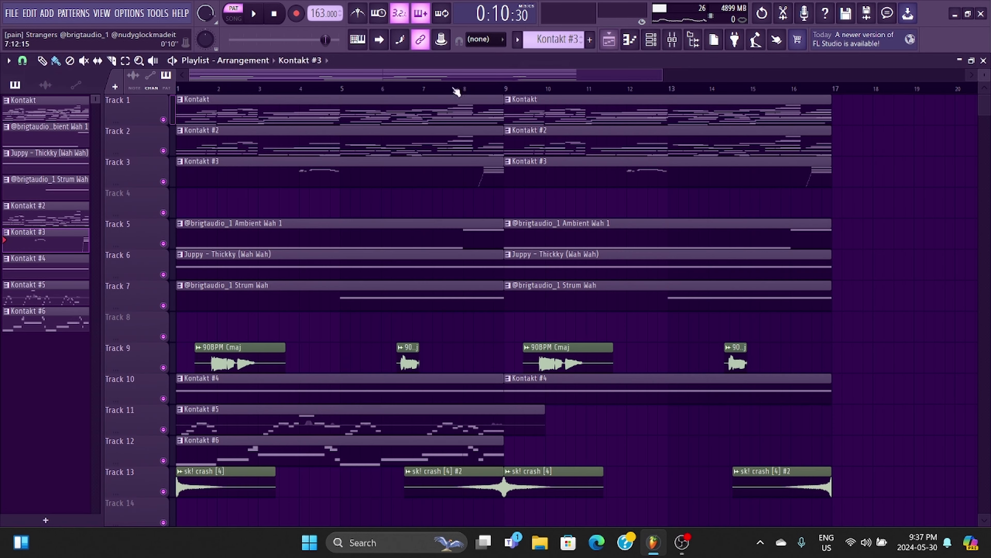
pyautogui.scroll(-4, 715, 309)
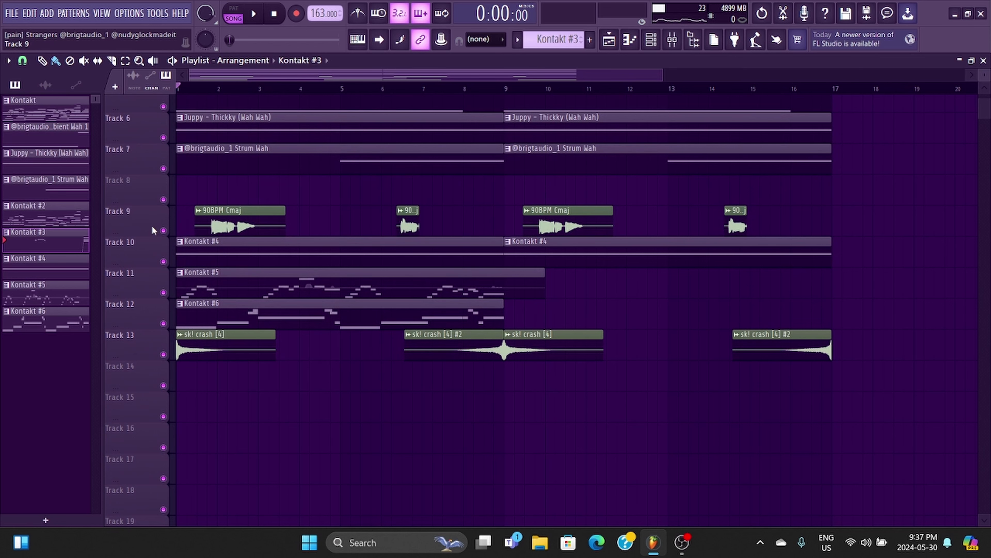
pyautogui.rightClick(164, 230)
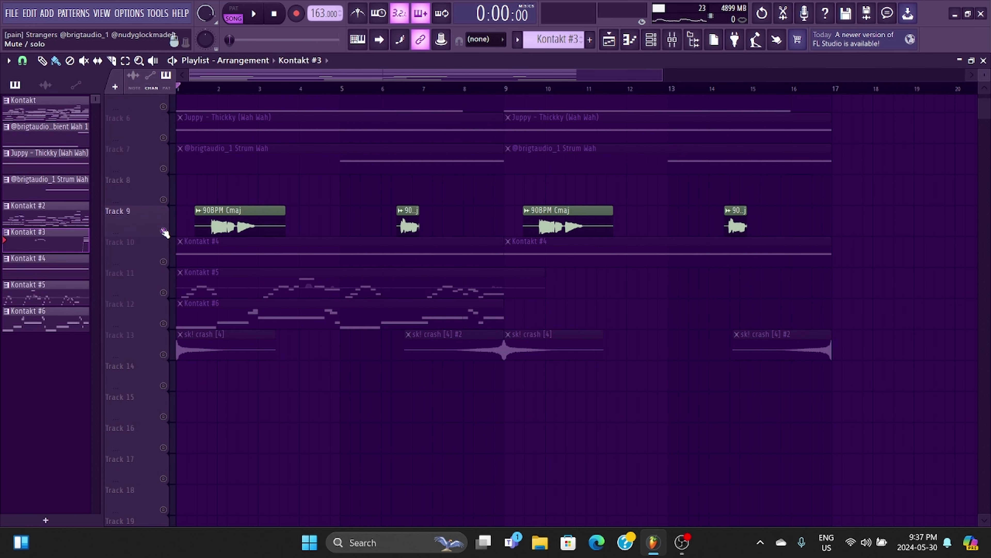
pyautogui.press('space')
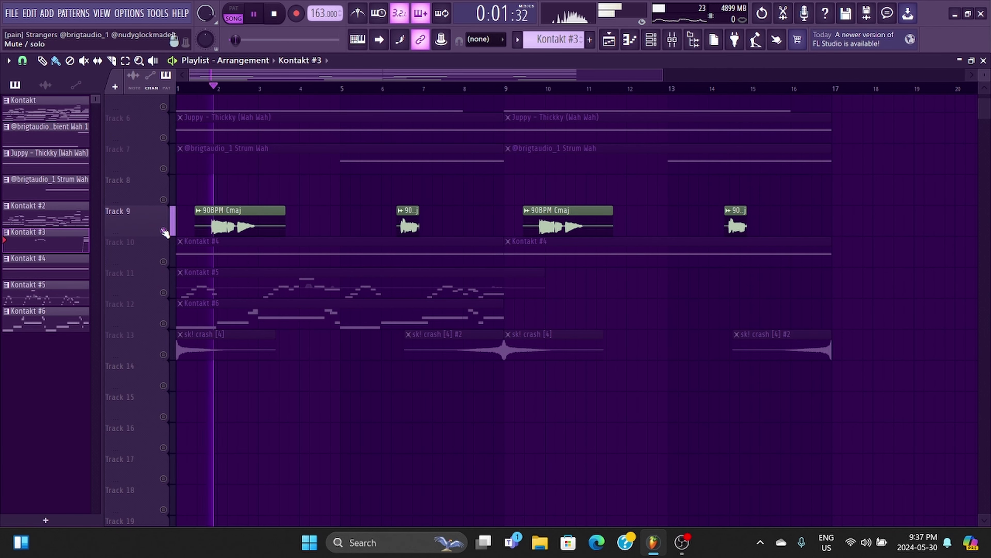
pyautogui.click(389, 89)
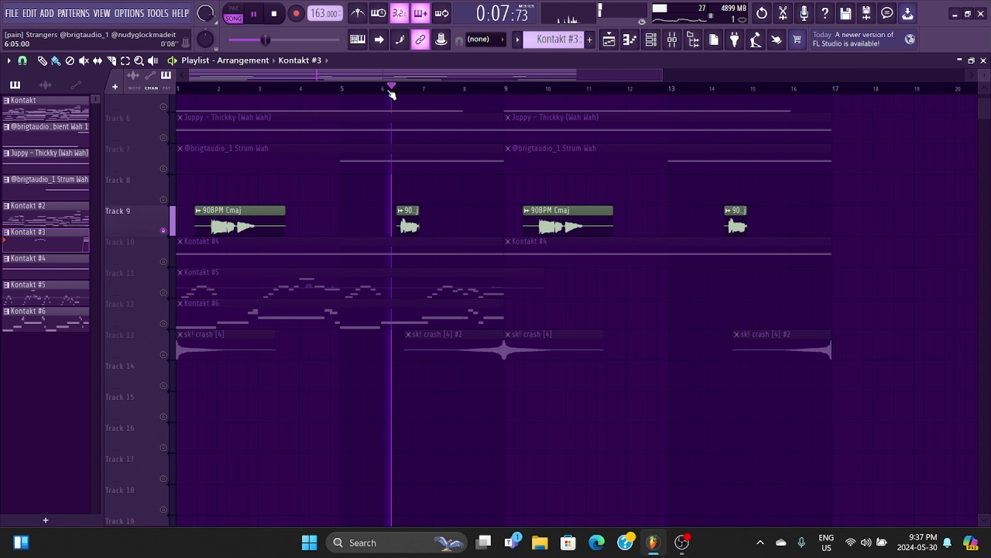
pyautogui.press('space')
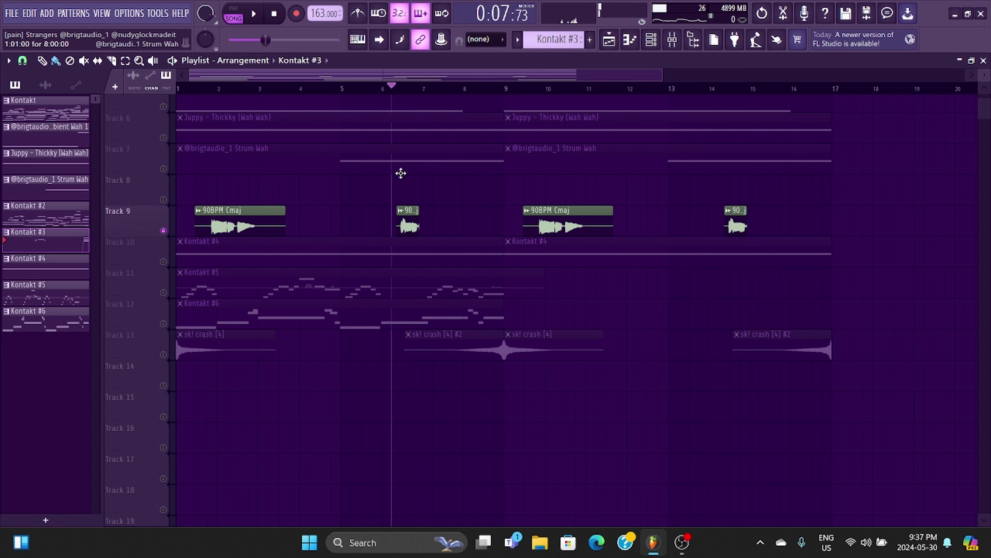
pyautogui.click(177, 89)
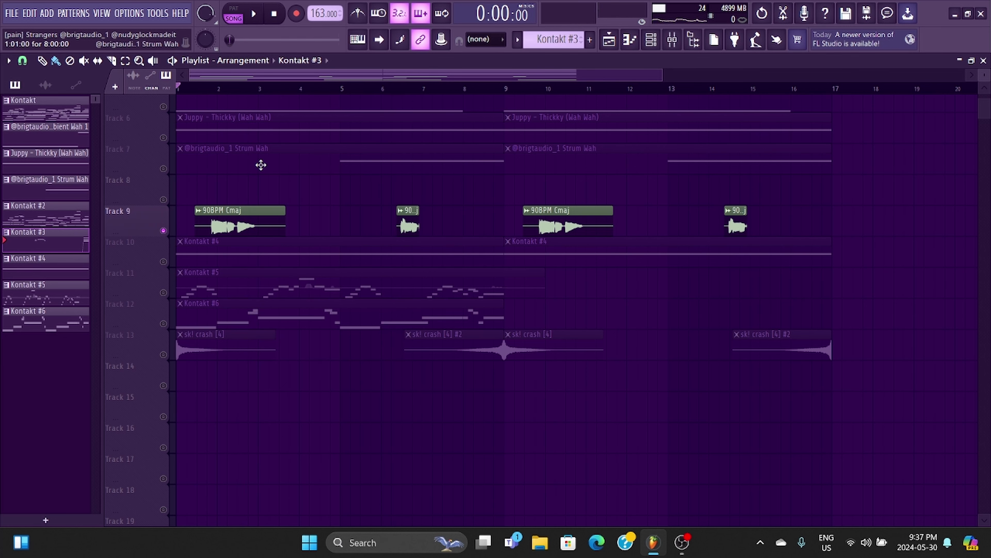
pyautogui.click(520, 192)
pyautogui.rightClick(528, 191)
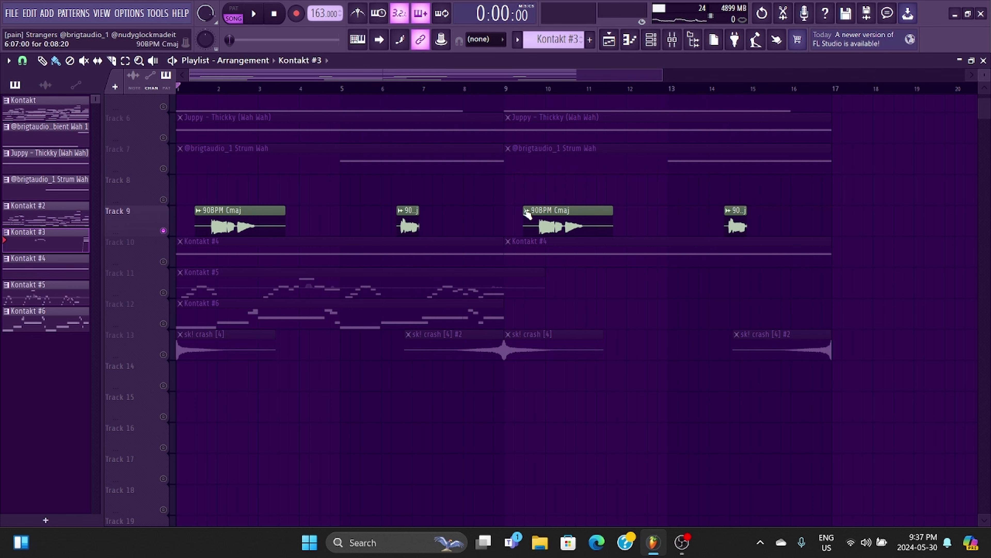
# Solo Insert 10 in the mixer and play the Track 9 clip with Convology XT bypassed and with it enabled
pyautogui.click(672, 41)
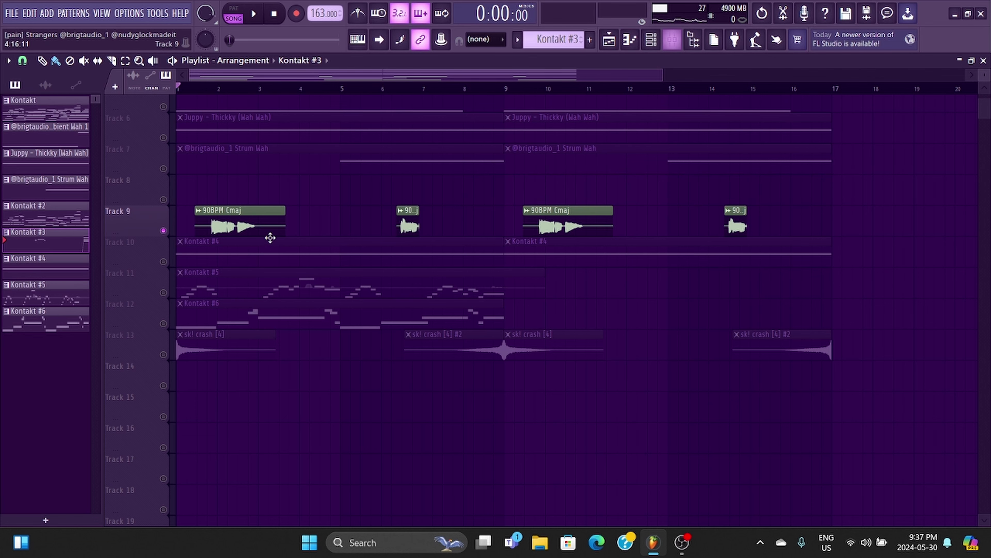
pyautogui.click(673, 40)
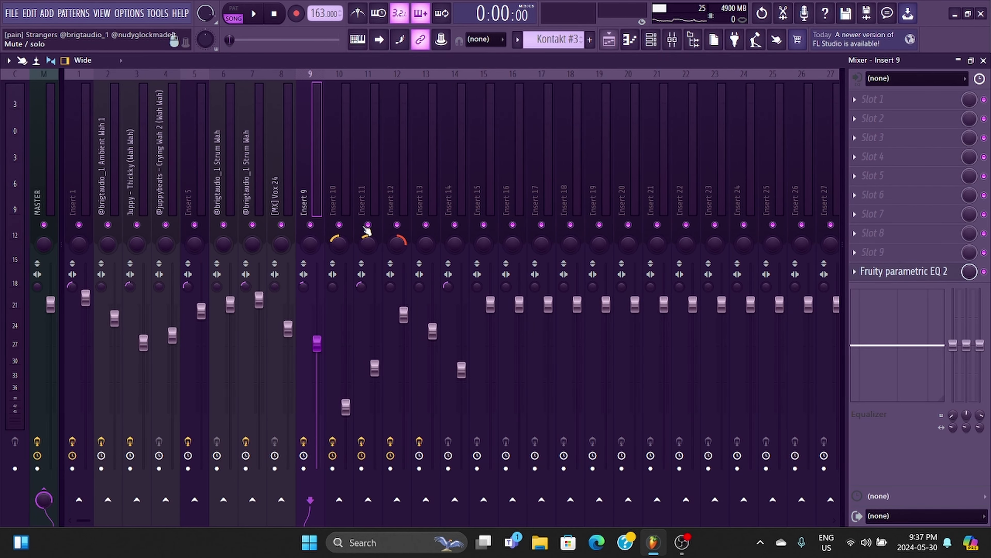
pyautogui.click(342, 207)
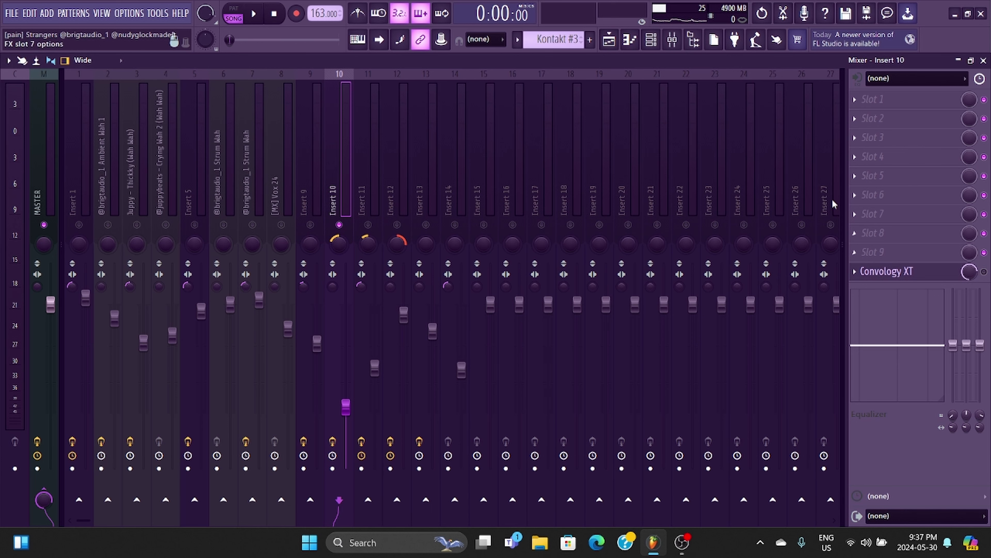
pyautogui.click(609, 41)
pyautogui.press('space')
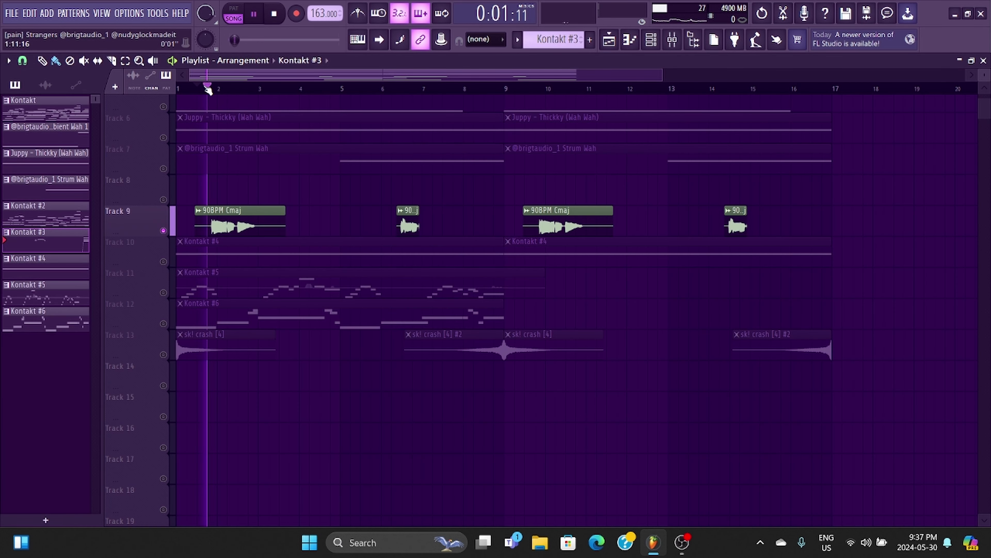
pyautogui.press('space')
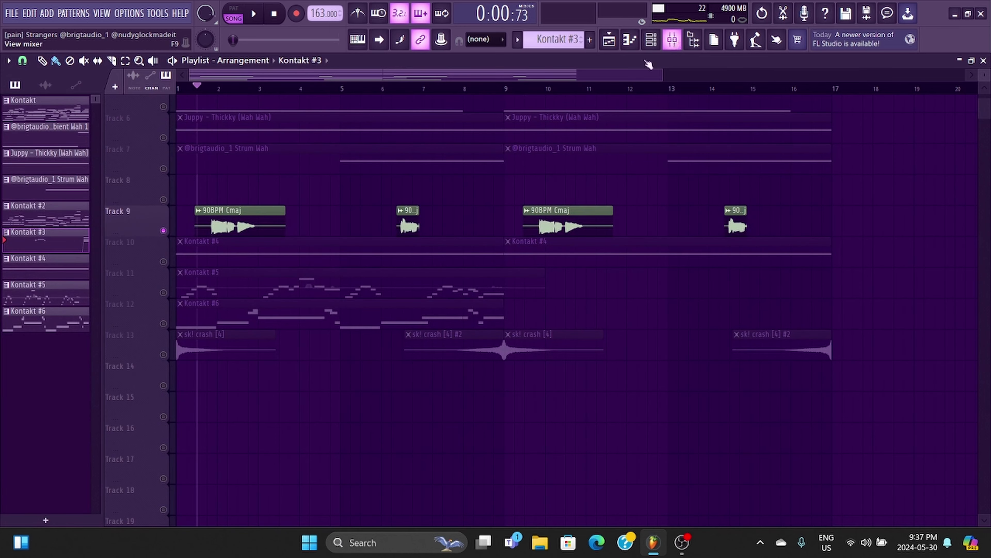
pyautogui.press('F9')
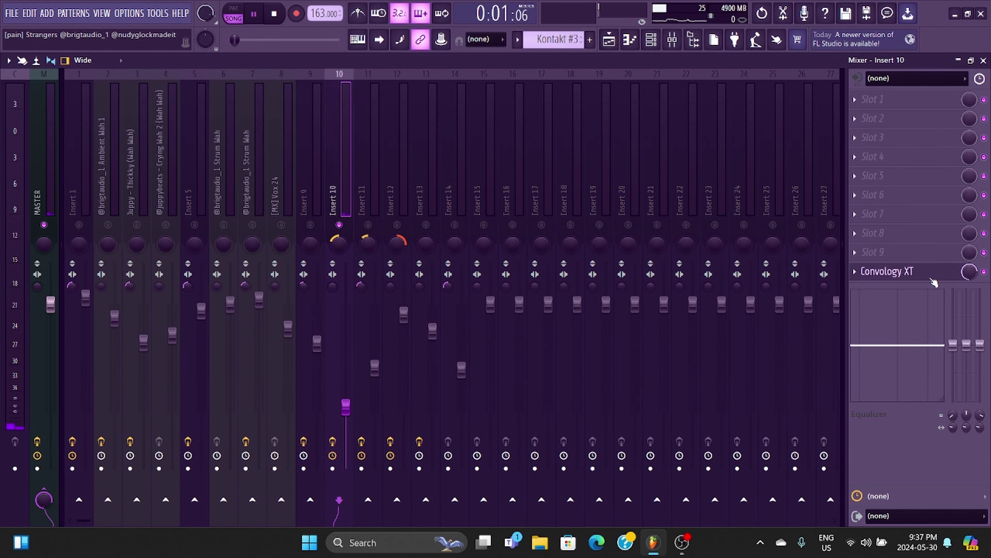
pyautogui.press('space')
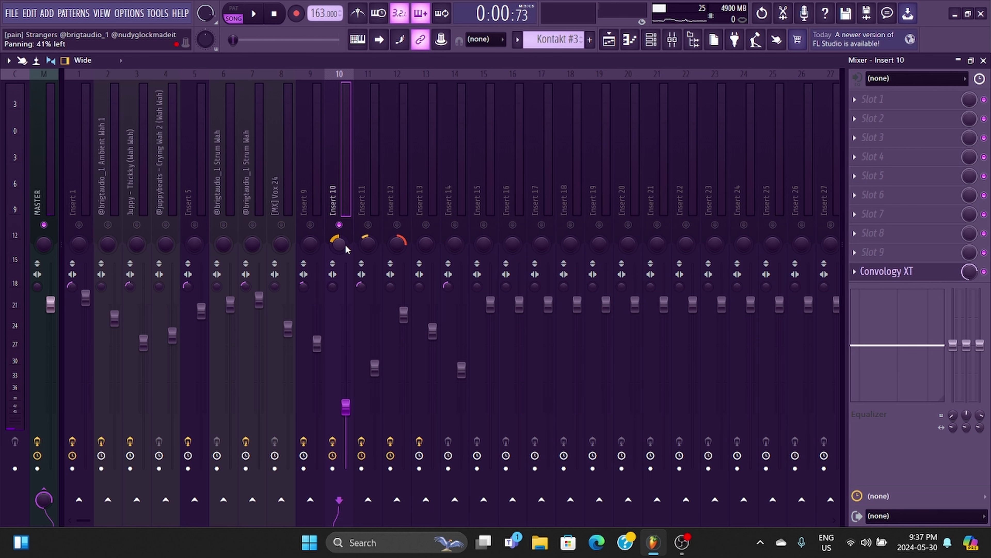
# Check the effects and panning of Insert 12 in the mixer, and unmute all the playlist tracks
pyautogui.click(394, 173)
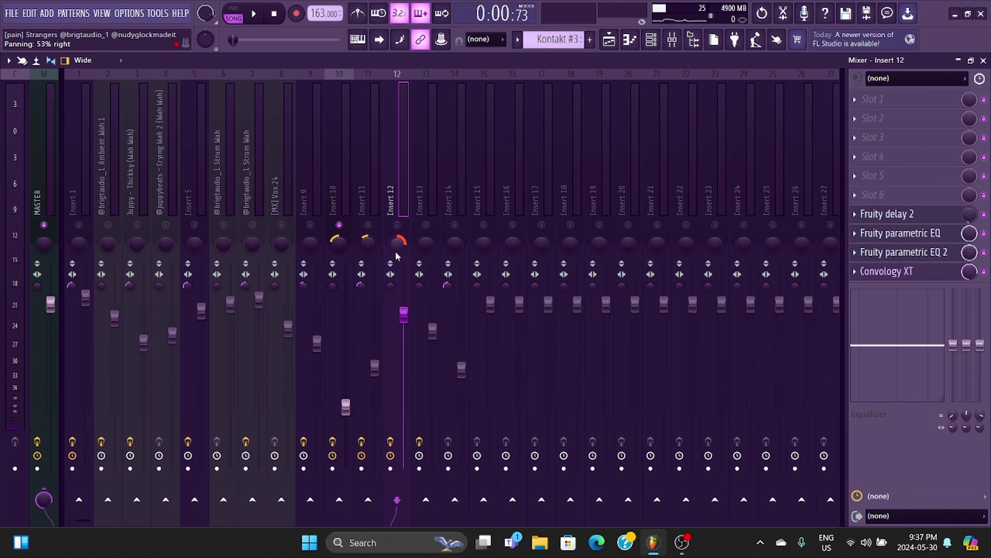
pyautogui.press('F5')
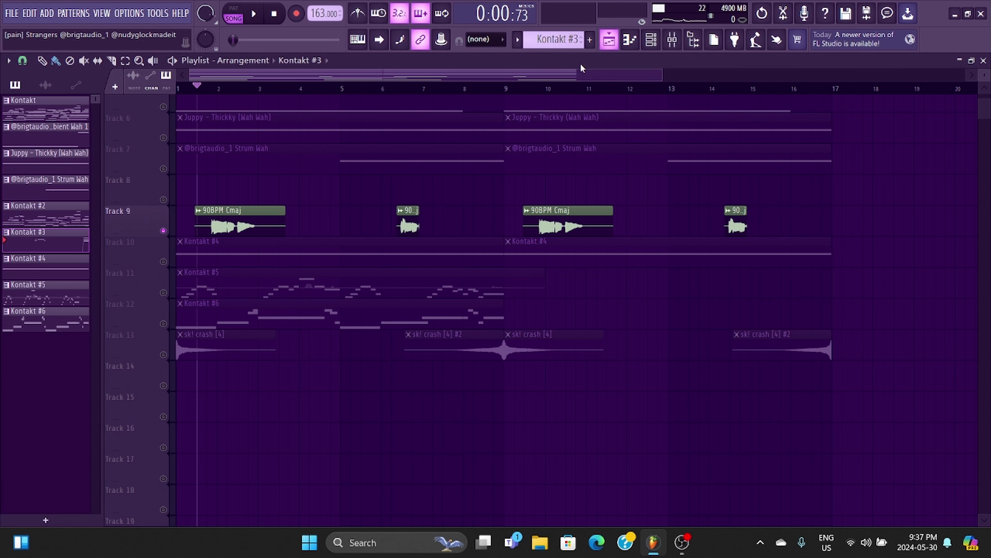
pyautogui.rightClick(163, 230)
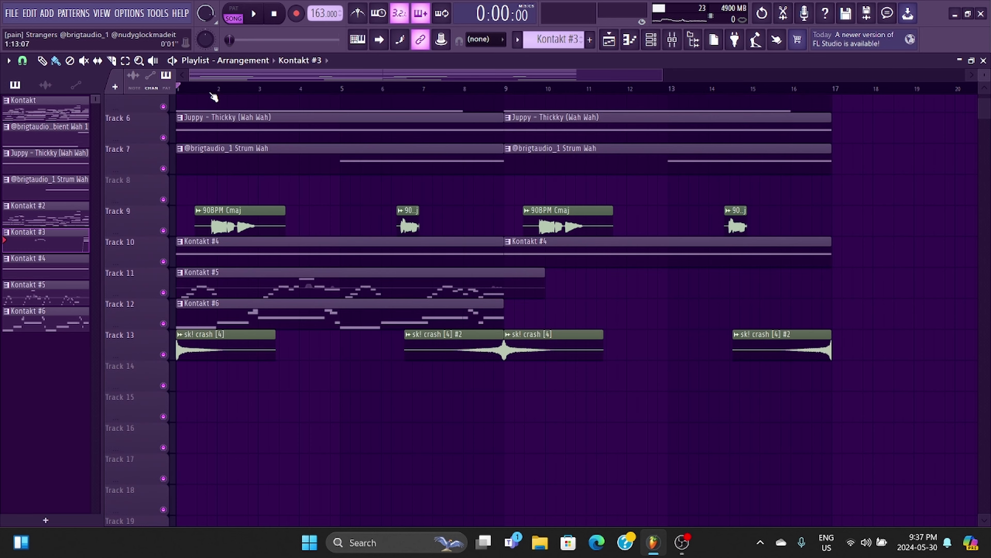
# Open the Kontakt #4 pattern in the piano roll, play its sustained G#5 note and stop playback
pyautogui.doubleClick(193, 236)
pyautogui.scroll(-2, 537, 336)
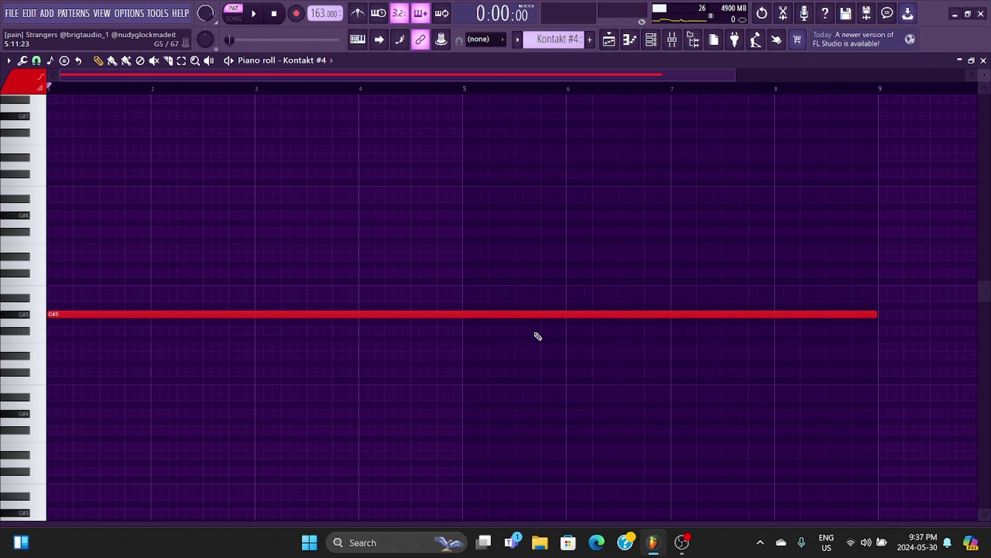
pyautogui.scroll(-1, 538, 336)
pyautogui.scroll(1, 538, 337)
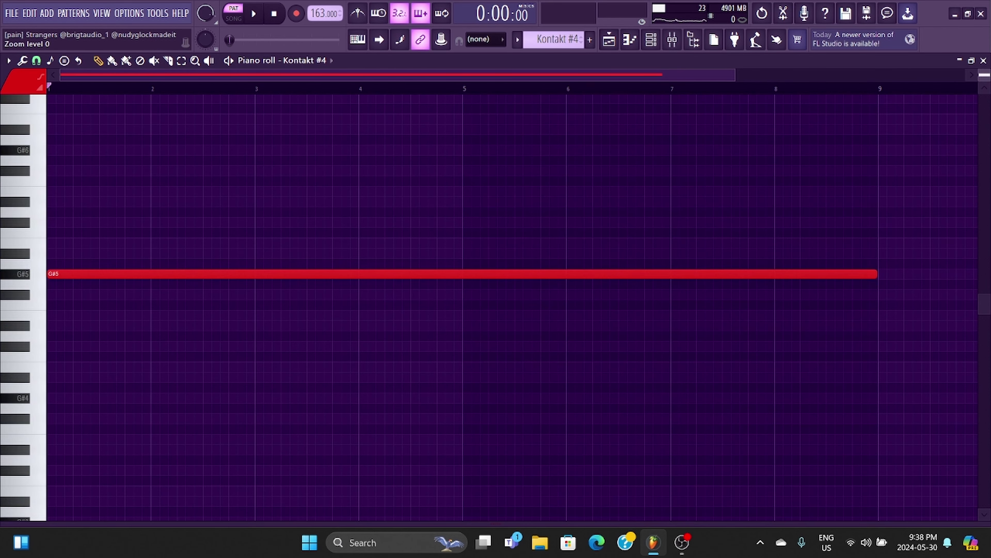
pyautogui.press('space')
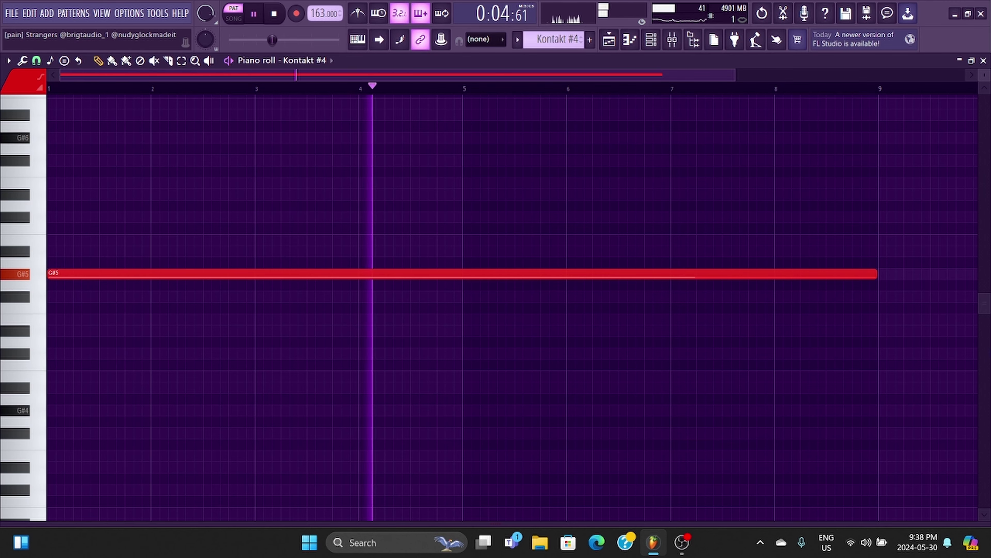
pyautogui.press('space')
# Open the Kontakt #4 instrument from the channel rack and move its window clear to view the Electric Sunburst Deluxe settings
pyautogui.press('F6')
pyautogui.moveTo(498, 183)
pyautogui.mouseDown()
pyautogui.moveTo(530, 170)
pyautogui.moveTo(511, 174)
pyautogui.mouseUp()
pyautogui.click(366, 316)
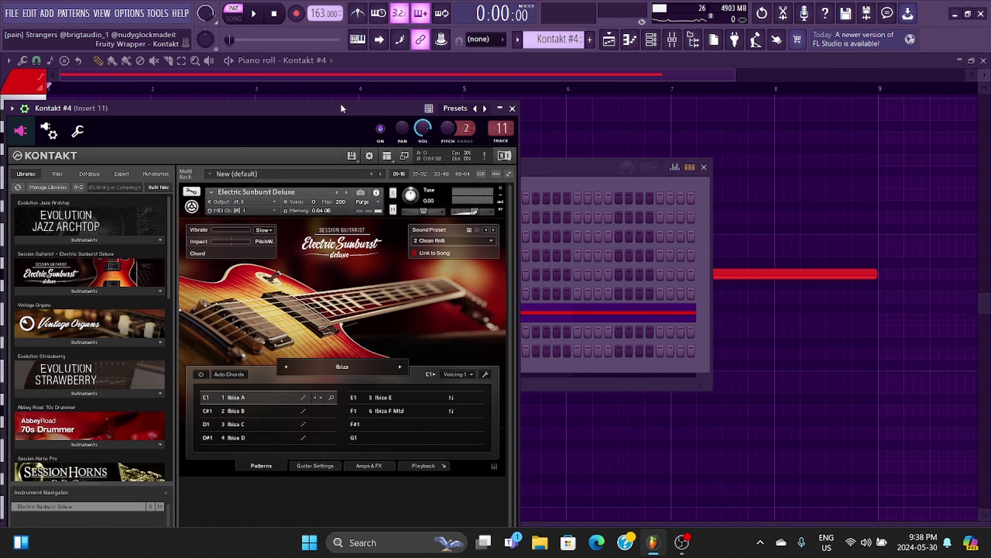
pyautogui.moveTo(342, 109); pyautogui.dragTo(521, 105)
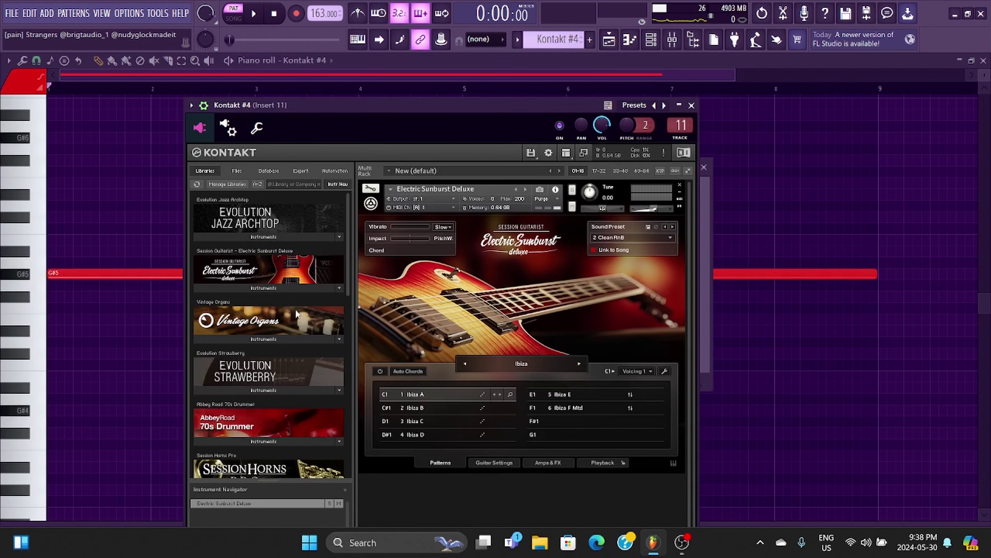
# List the Electric Sunburst Deluxe library's instruments in Kontakt #4, and inspect Insert 11's Convology XT settings in the mixer
pyautogui.click(278, 286)
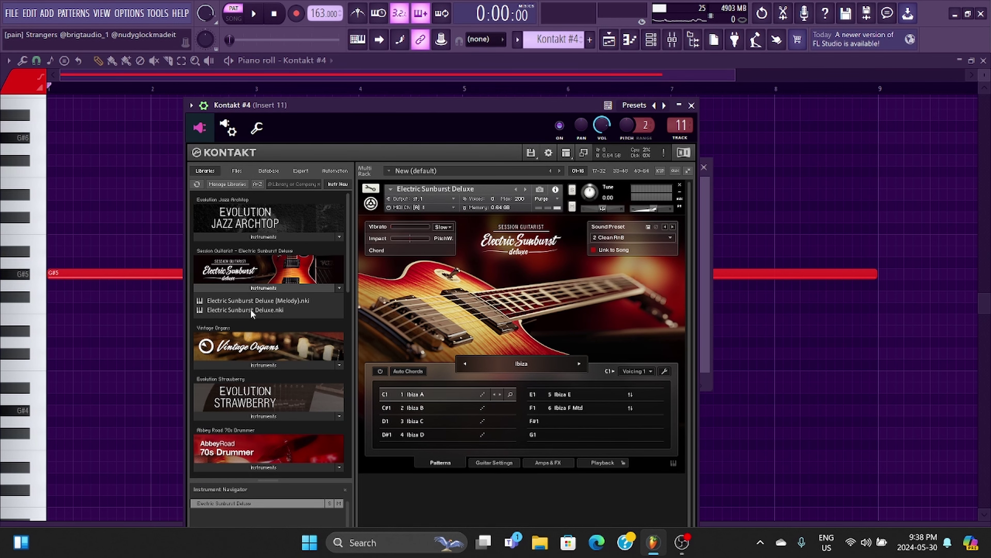
pyautogui.click(63, 270)
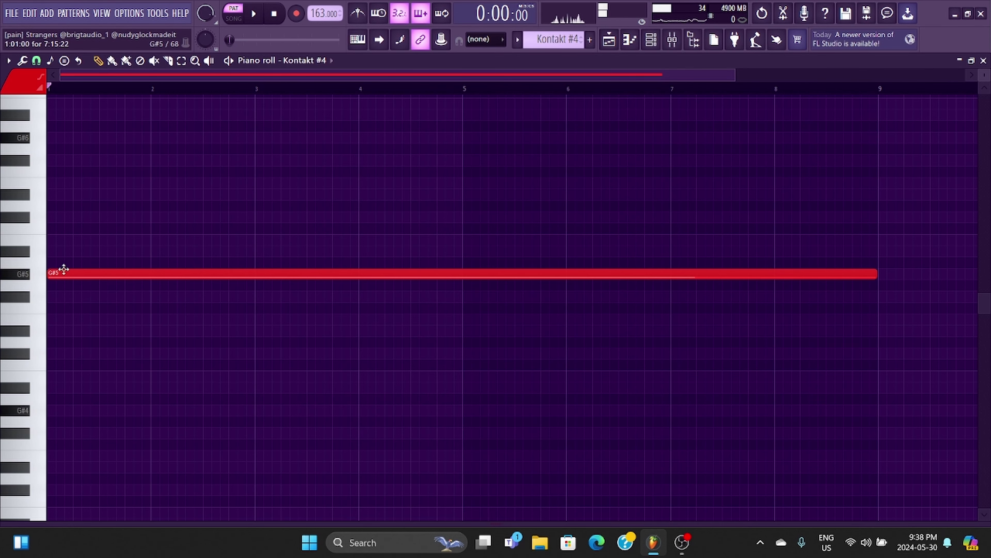
pyautogui.click(650, 43)
pyautogui.click(672, 40)
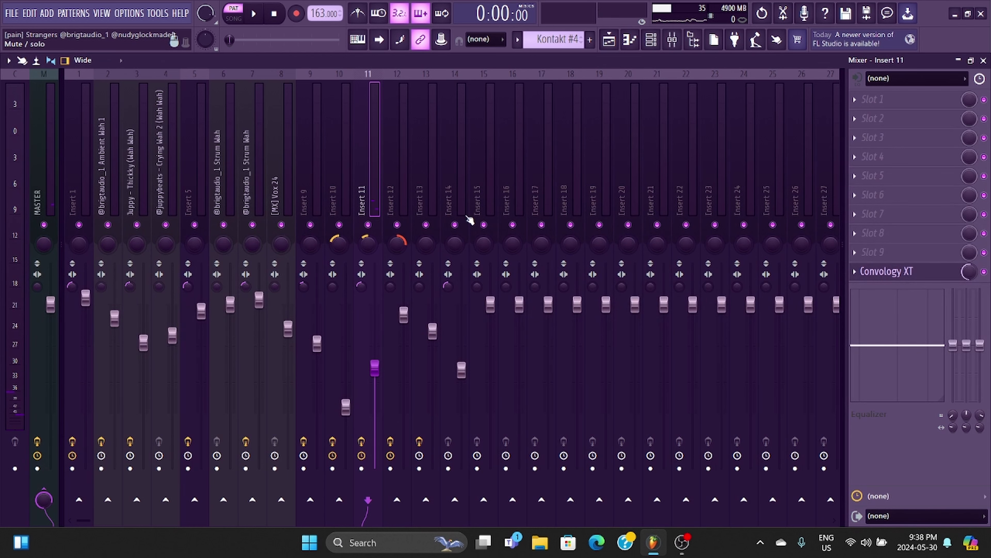
pyautogui.click(919, 275)
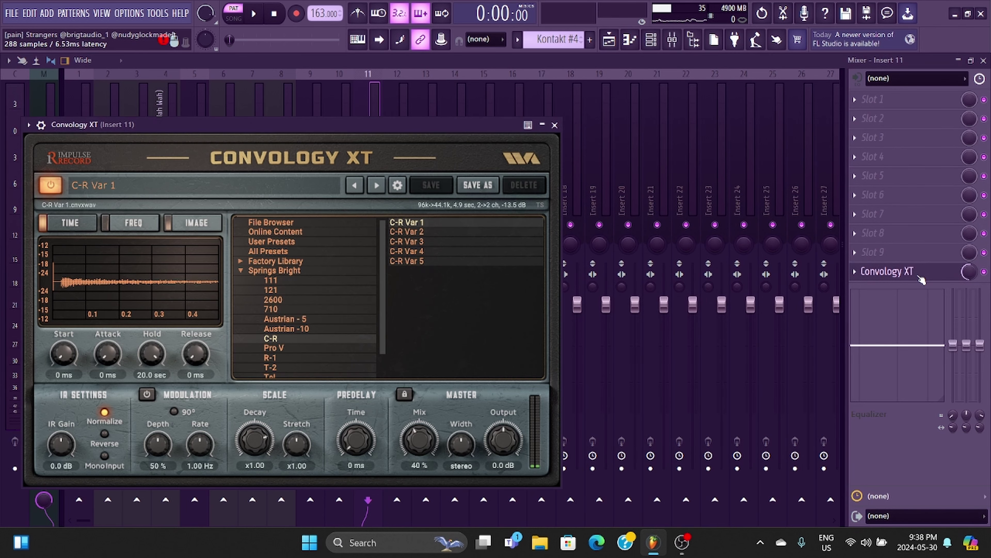
pyautogui.click(555, 125)
# Open the Kontakt #5 pattern from the playlist in the piano roll, play its melody and stop playback
pyautogui.click(635, 39)
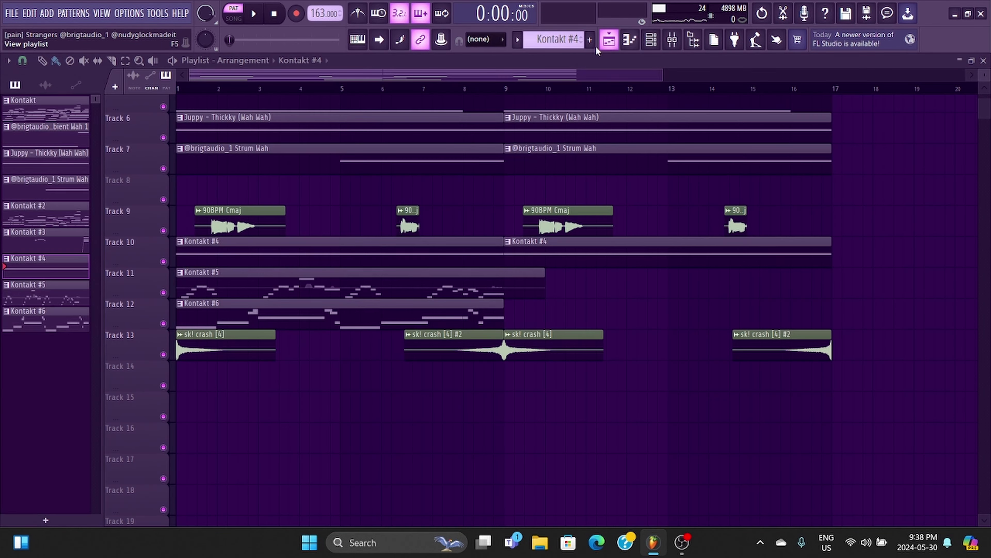
pyautogui.doubleClick(195, 282)
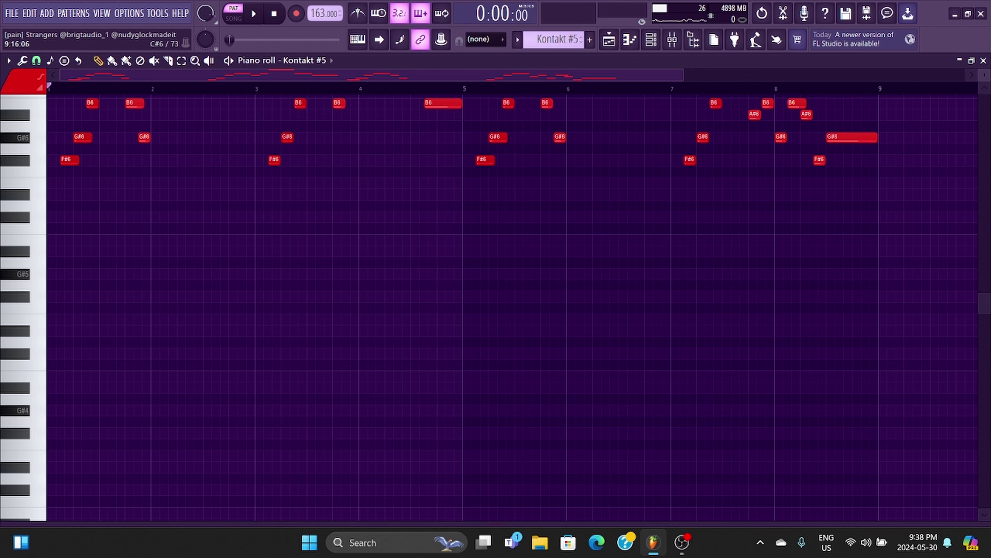
pyautogui.scroll(5, 986, 308)
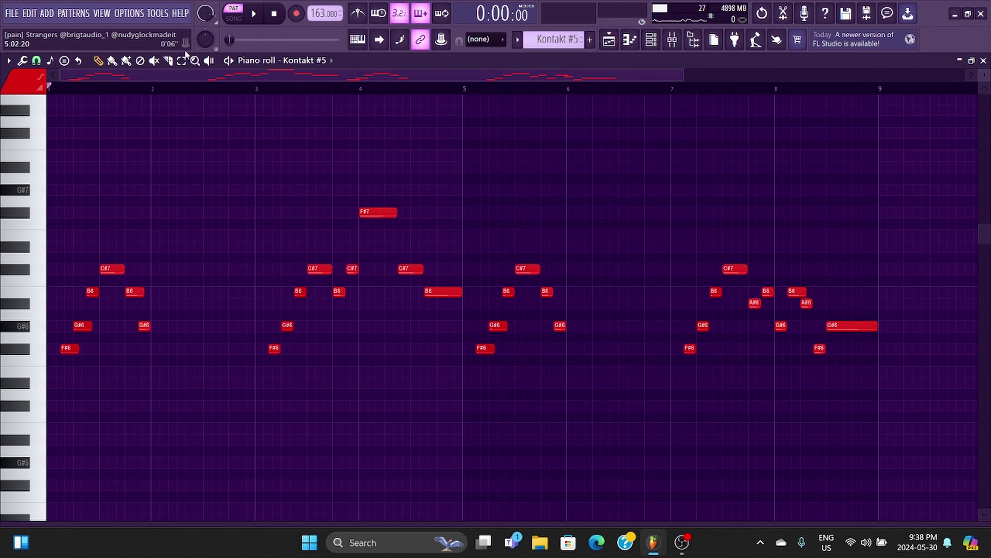
pyautogui.press('space')
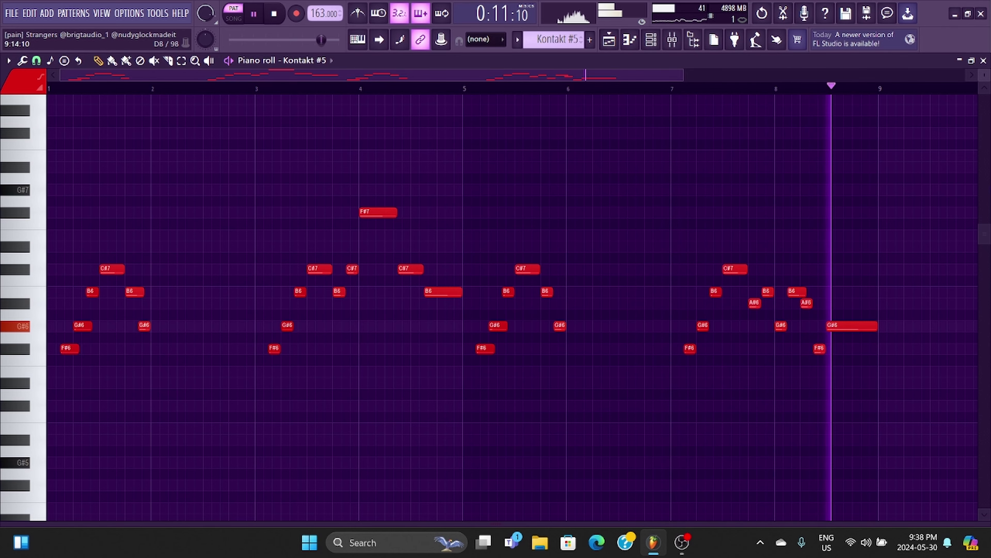
pyautogui.press('space')
# Open the Kontakt #5 instrument, list the Electric Sunburst Deluxe library's instruments, check the preset and close the window
pyautogui.press('F6')
pyautogui.click(359, 336)
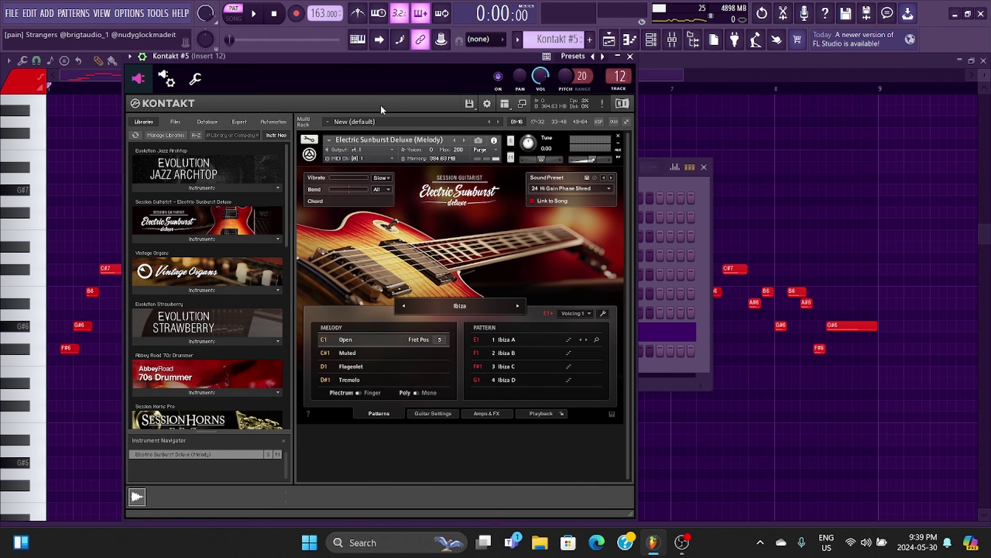
pyautogui.moveTo(364, 62); pyautogui.dragTo(372, 79)
pyautogui.click(202, 259)
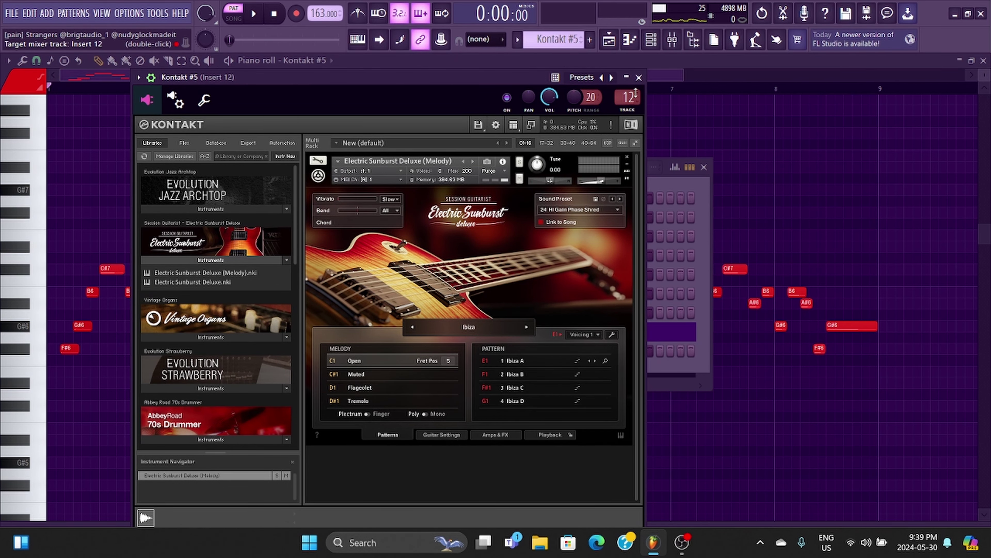
pyautogui.click(639, 77)
# Reopen the Kontakt #5 instrument and place its window below the notes so its pitch controls are visible, with the channel rack closed
pyautogui.moveTo(443, 177); pyautogui.dragTo(757, 120)
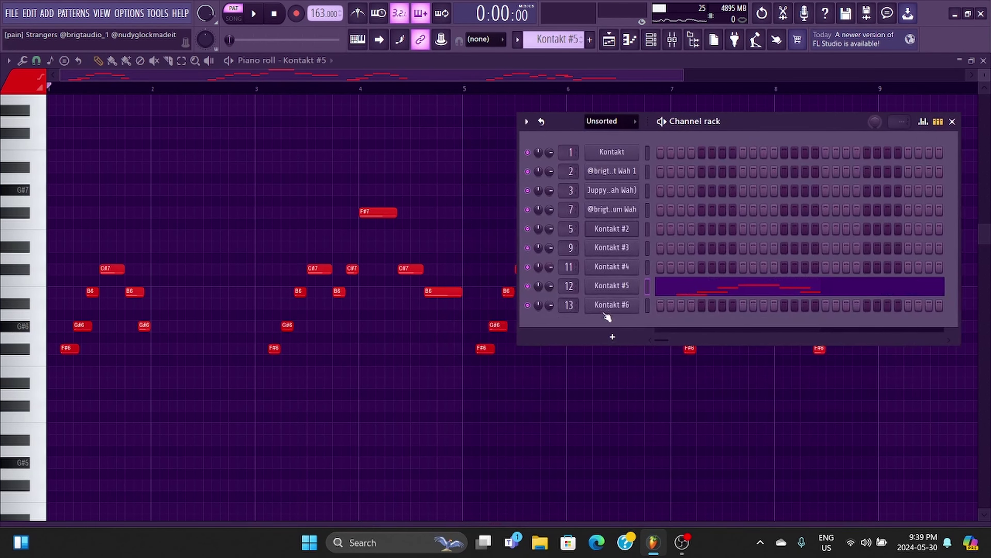
pyautogui.click(621, 286)
pyautogui.moveTo(382, 88); pyautogui.dragTo(359, 156)
pyautogui.press('r')
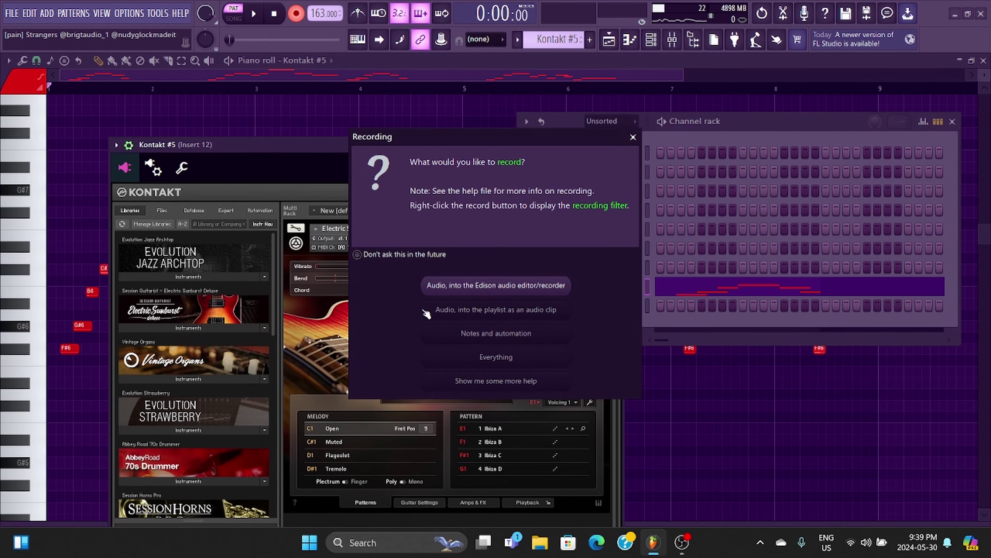
pyautogui.click(633, 136)
pyautogui.moveTo(571, 162); pyautogui.dragTo(554, 215)
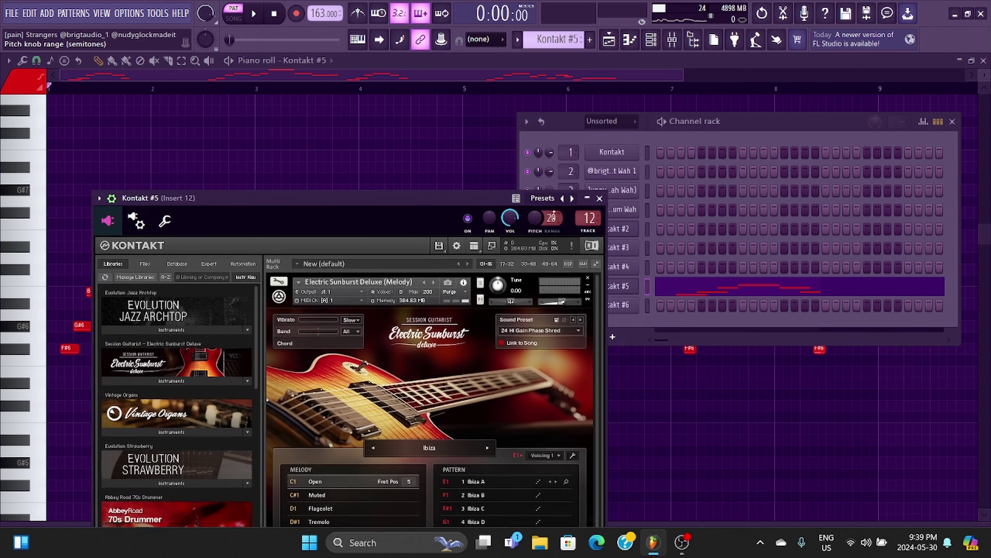
pyautogui.moveTo(464, 200); pyautogui.dragTo(454, 433)
pyautogui.click(951, 122)
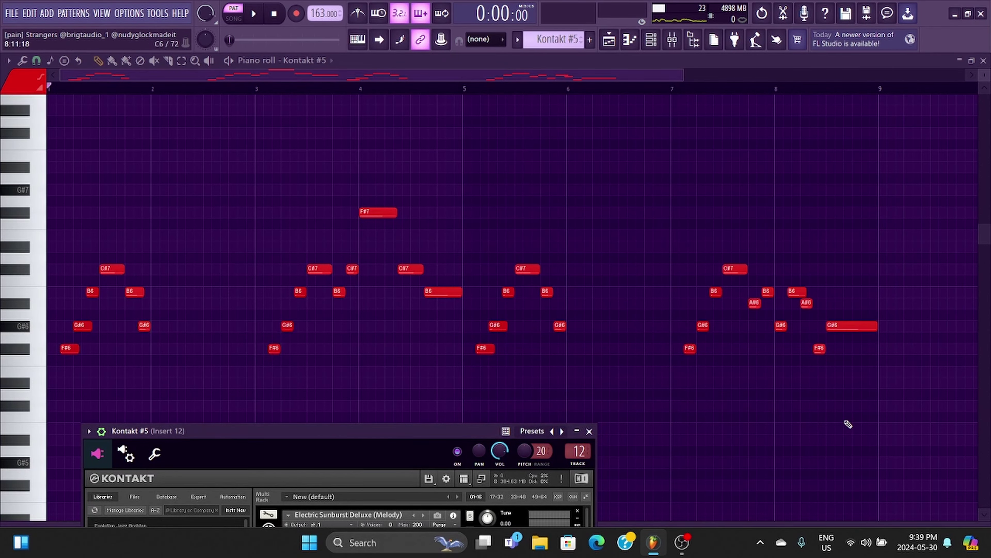
# Play the Kontakt #5 pattern while examining the channel's pitch knob and range, and stop playback
pyautogui.press('space')
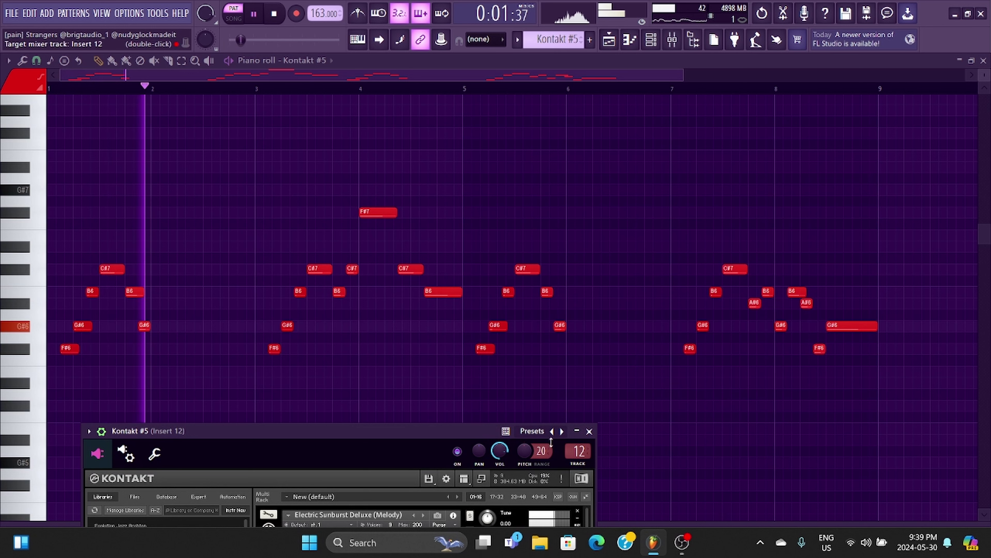
pyautogui.scroll(5, 527, 453)
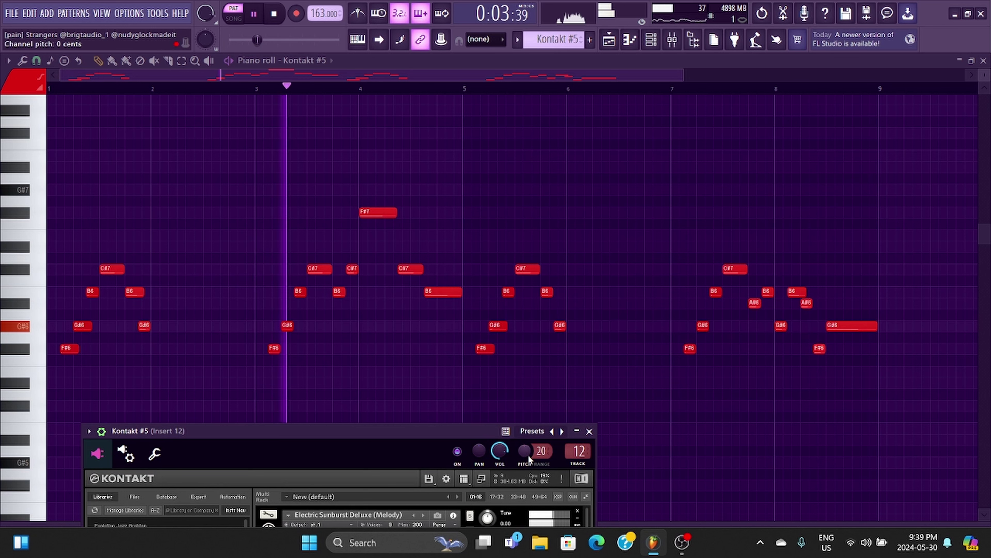
pyautogui.scroll(-5, 525, 452)
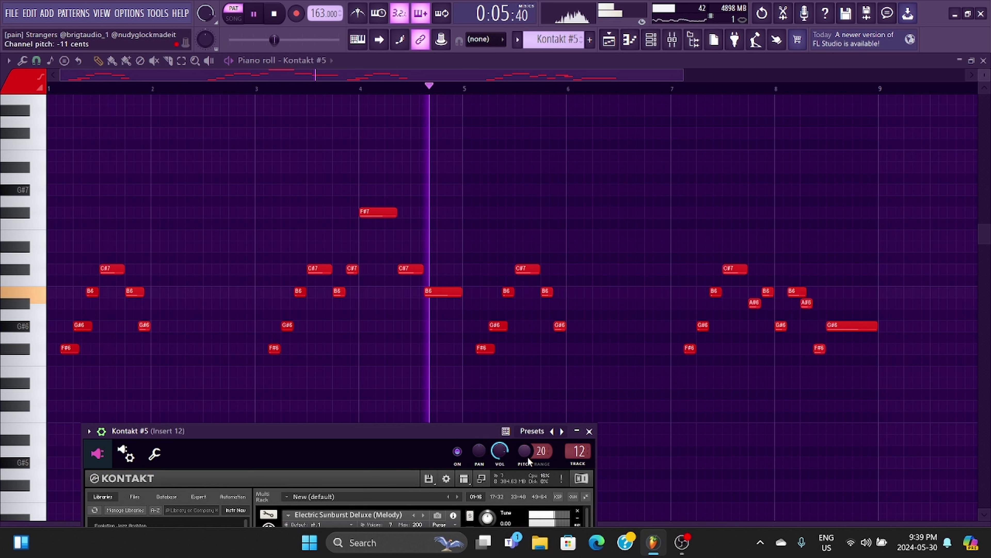
pyautogui.press('space')
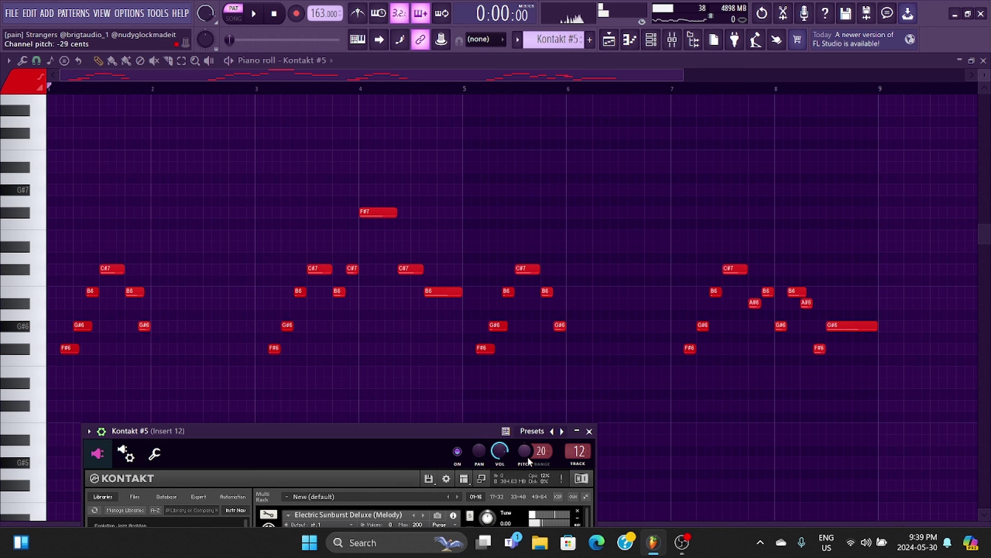
# Review the effects chain and panning of Insert 12 in the mixer
pyautogui.click(674, 39)
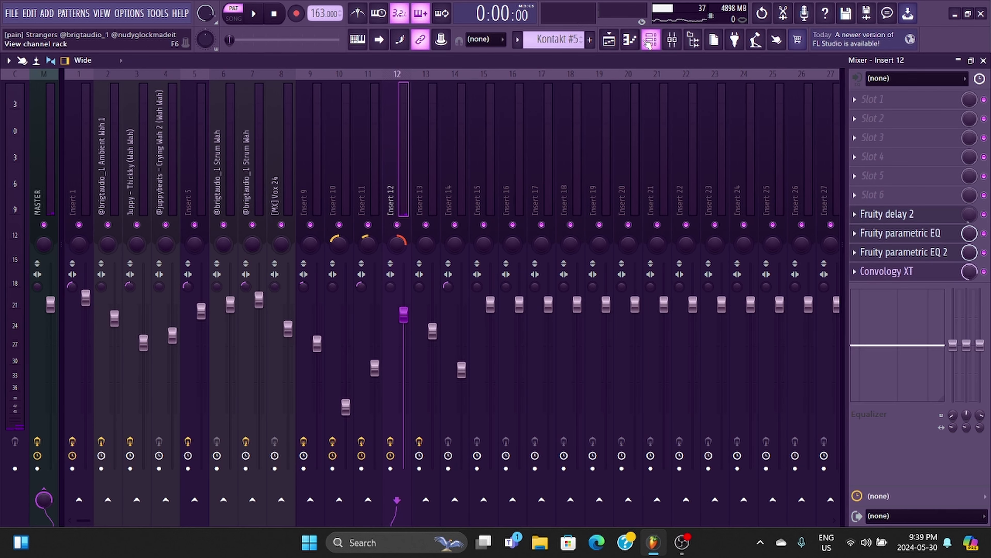
pyautogui.click(650, 41)
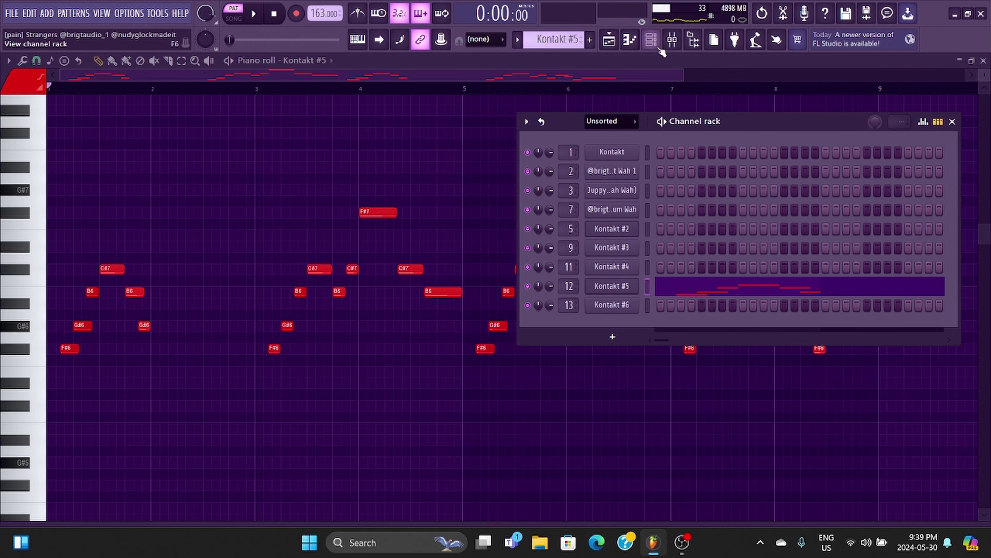
pyautogui.click(652, 43)
pyautogui.click(696, 49)
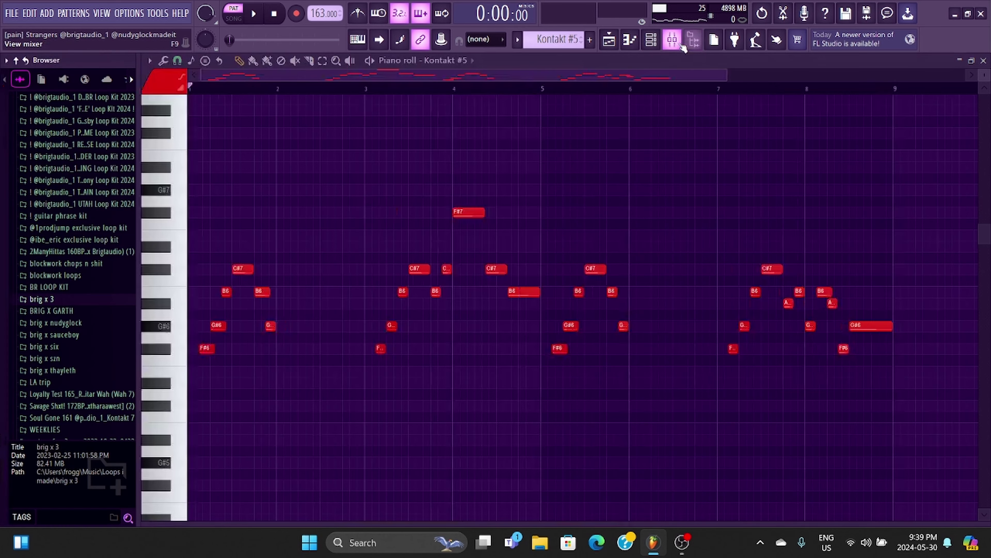
pyautogui.click(698, 43)
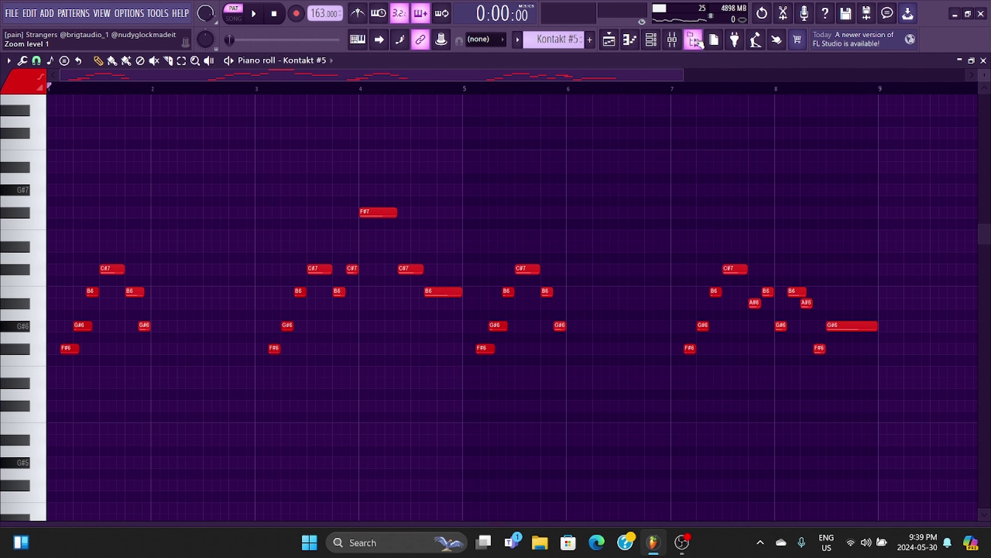
pyautogui.click(655, 41)
# Open the Kontakt #6 pattern in the piano roll and view its Scarbee Rickenbacker Bass instrument preset
pyautogui.press('F5')
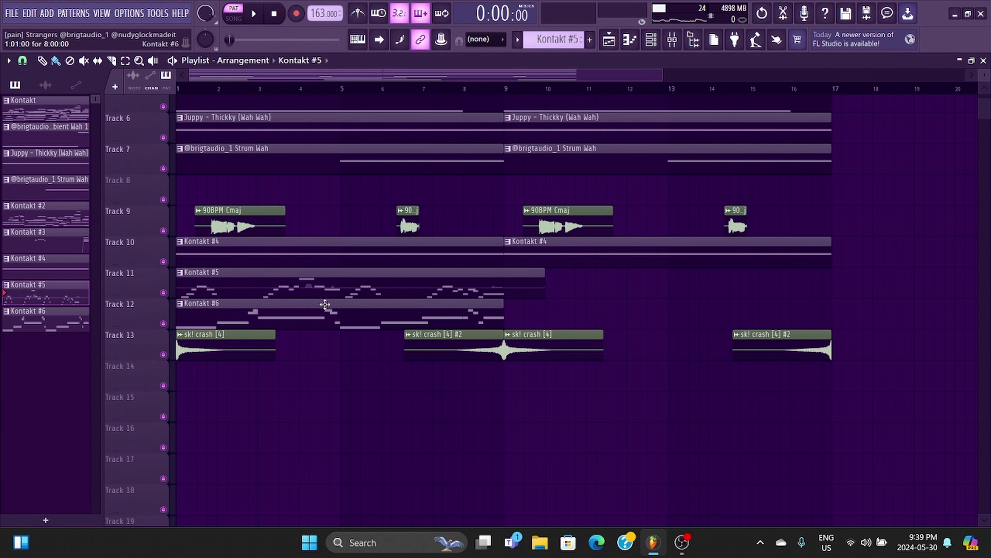
pyautogui.doubleClick(325, 304)
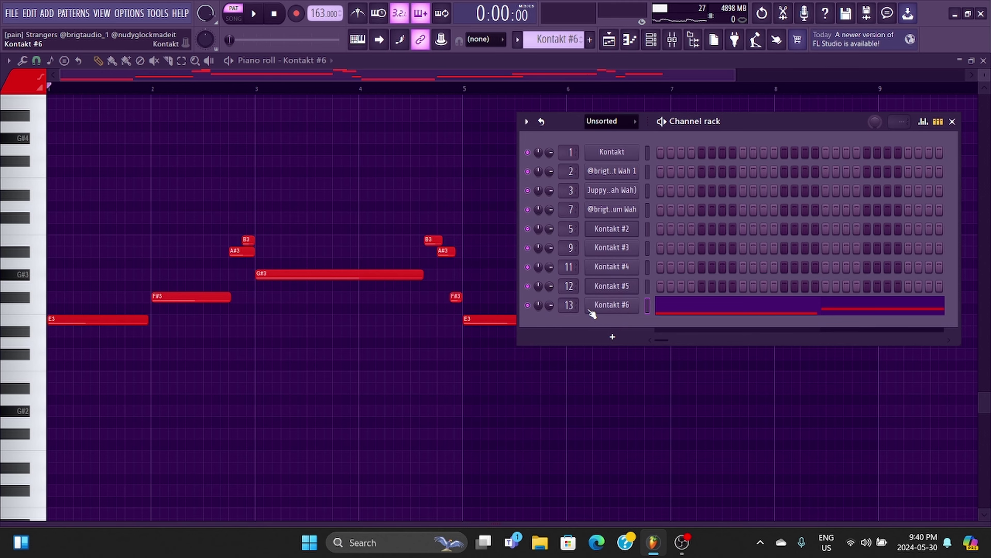
pyautogui.click(592, 312)
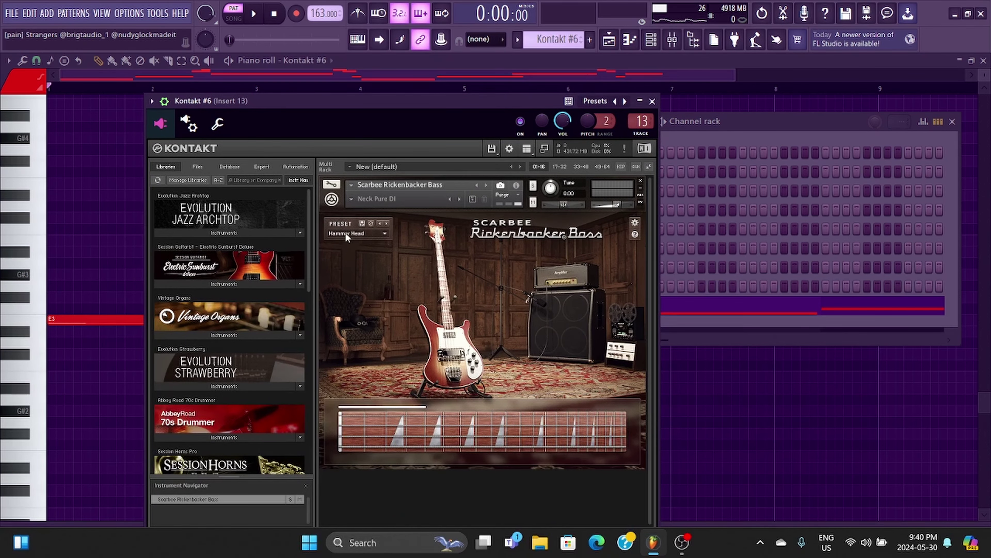
# Check the Fruity parametric EQ 2 on Insert 13 in the mixer and return to the playlist
pyautogui.click(672, 39)
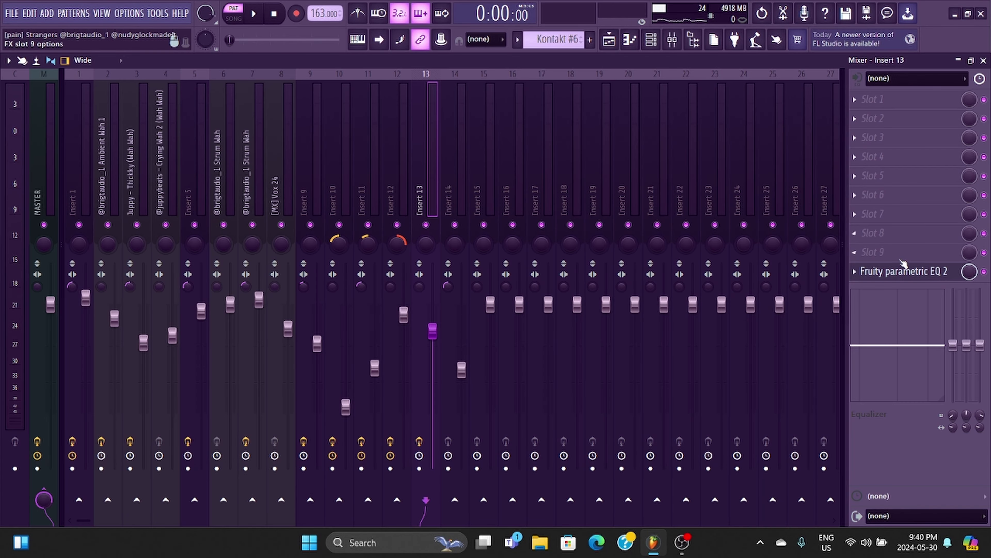
pyautogui.click(904, 270)
pyautogui.click(609, 39)
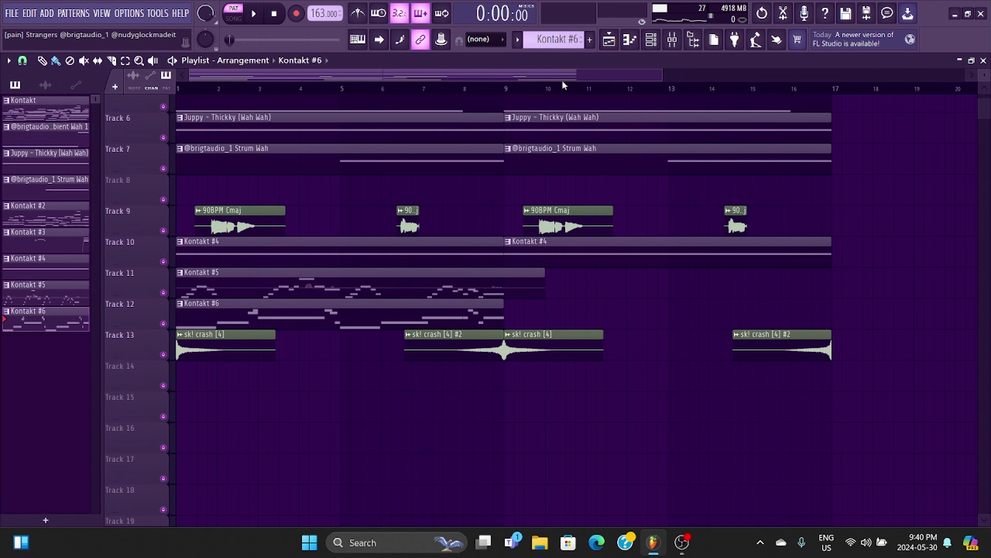
# Solo Track 13 in the playlist, play its crash clips briefly, and unmute all the tracks
pyautogui.rightClick(164, 354)
pyautogui.press('space')
pyautogui.press('space')
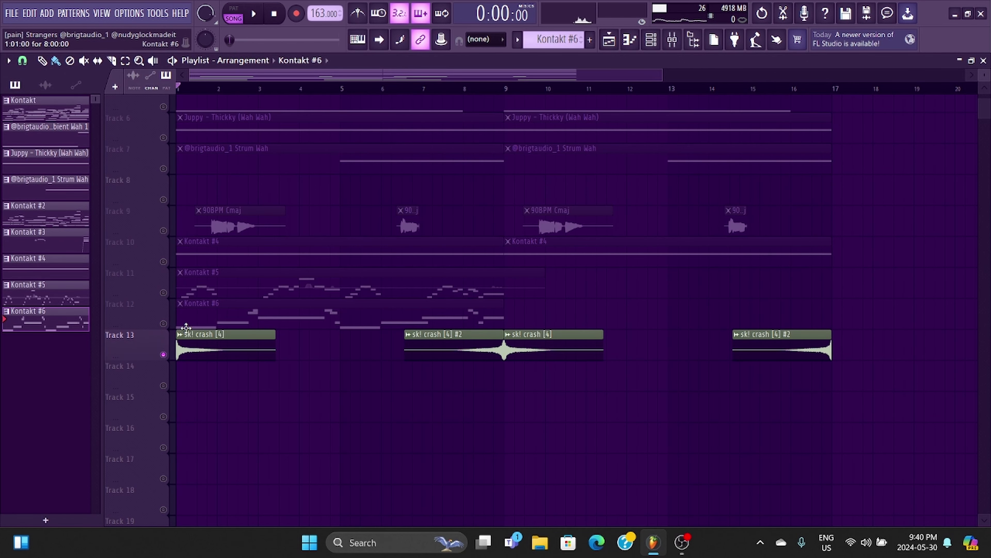
pyautogui.rightClick(164, 354)
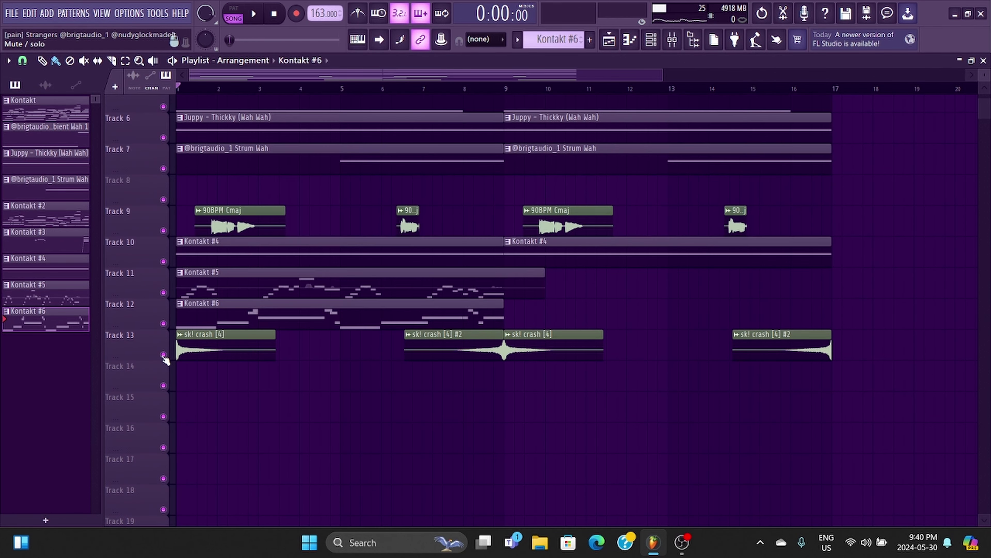
# Play the full arrangement from the beginning with all tracks in view, and stop playback
pyautogui.moveTo(986, 105); pyautogui.dragTo(986, 89)
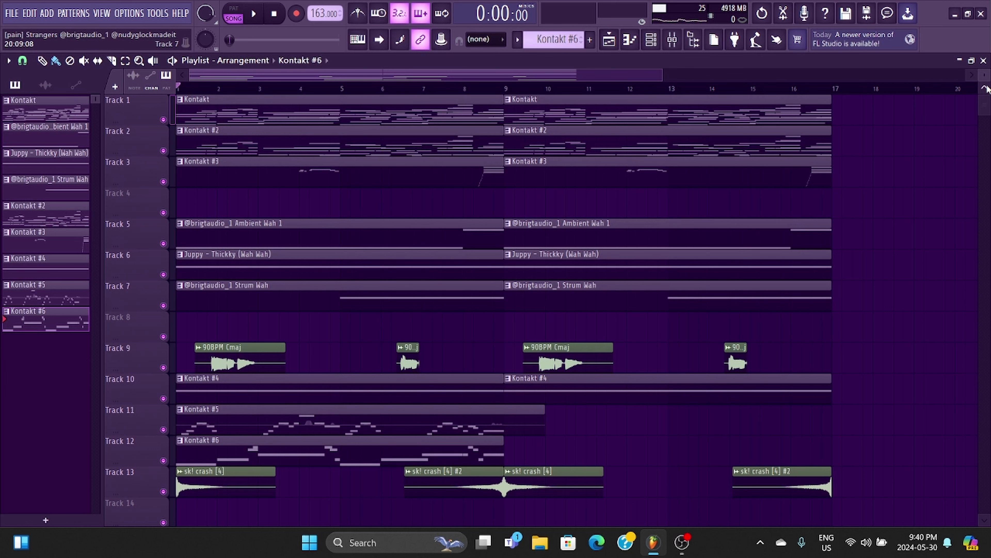
pyautogui.press('space')
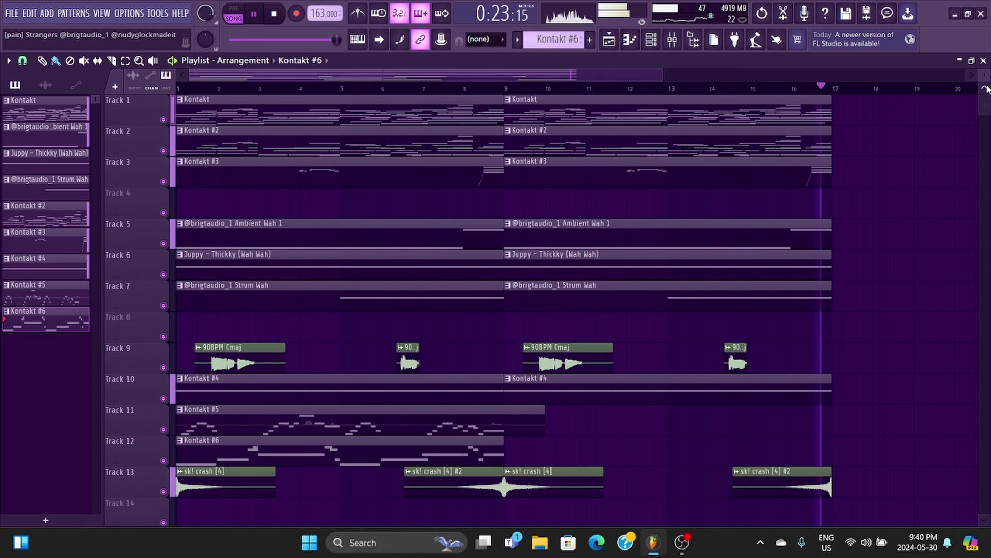
pyautogui.press('space')
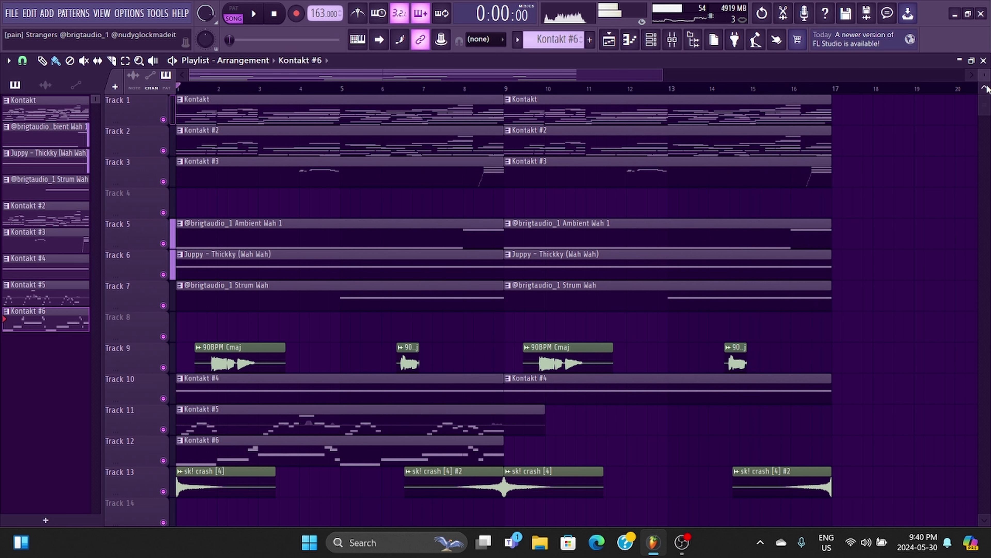